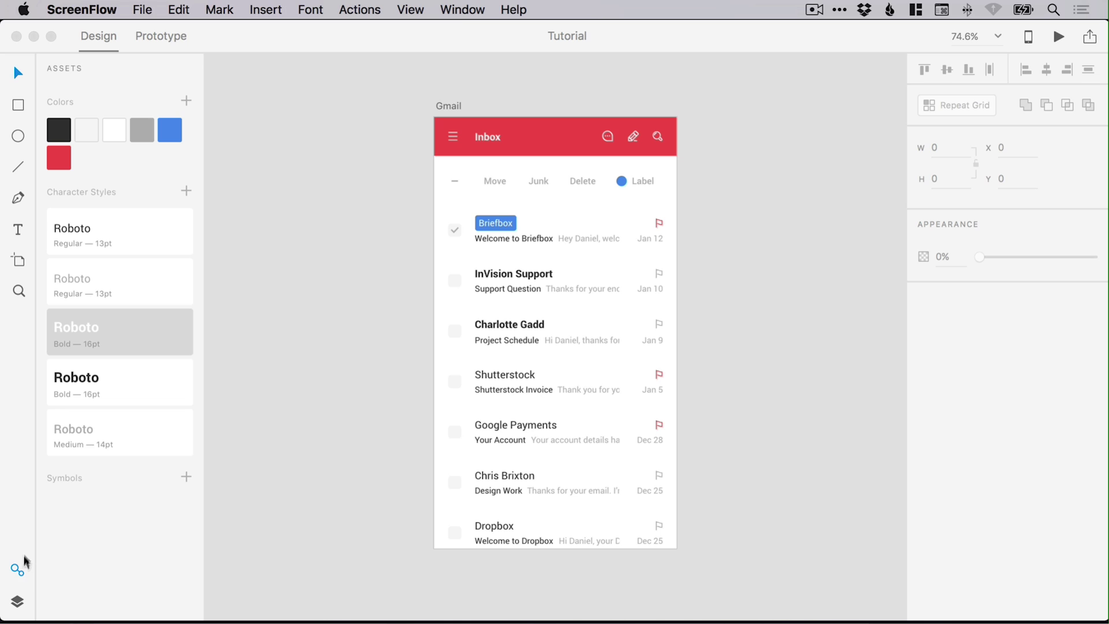
Step: Activate the Tutorial document's Adobe XD window so its assets list shows
{"action": "left_click", "coordinate": [17, 572]}
{"action": "left_click", "coordinate": [17, 570]}
{"action": "left_click", "coordinate": [19, 570]}
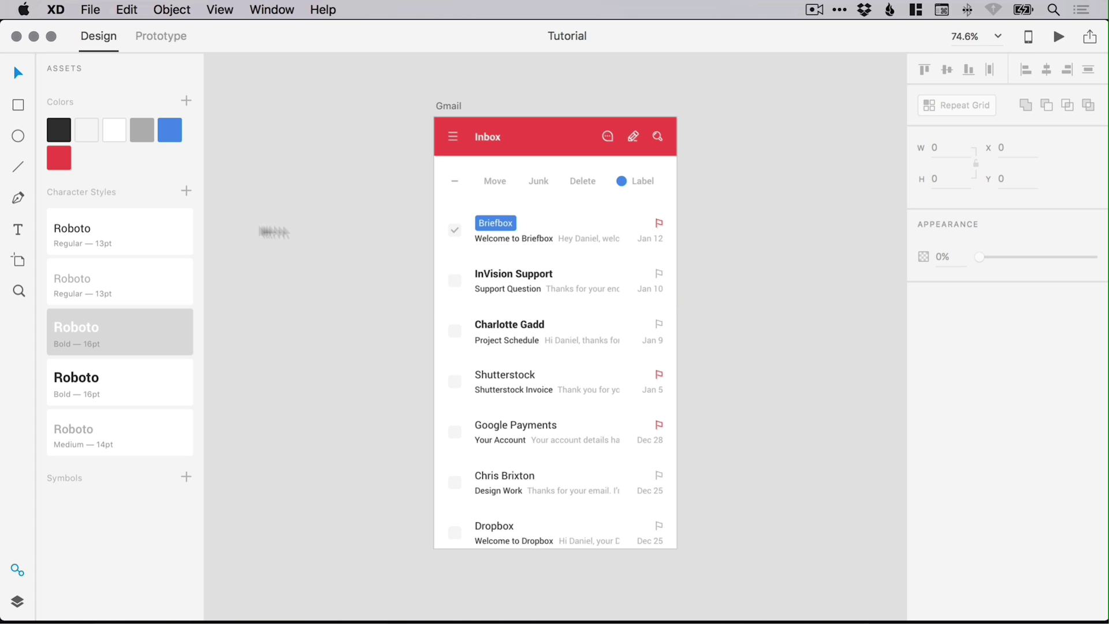
{"action": "right_click", "coordinate": [58, 159]}
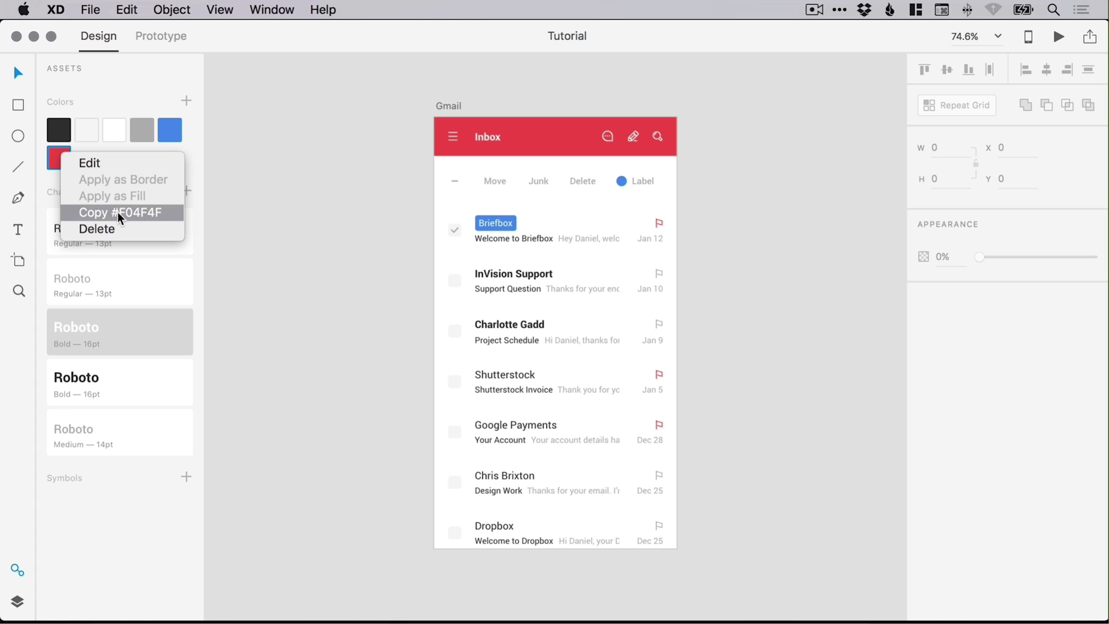
{"action": "left_click", "coordinate": [120, 162]}
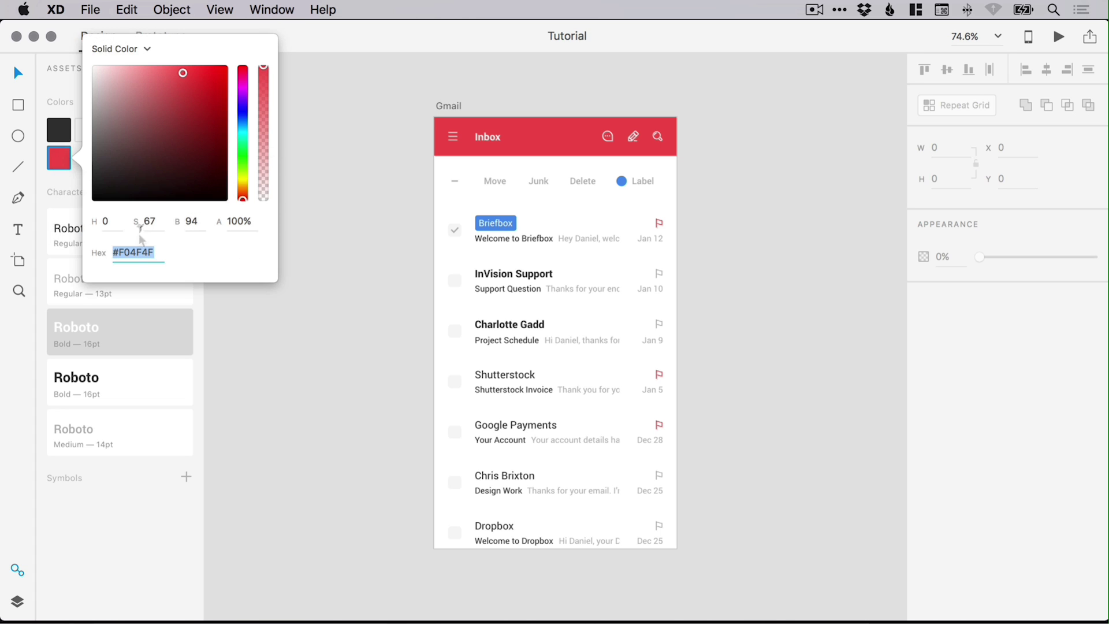
{"action": "left_click", "coordinate": [243, 121]}
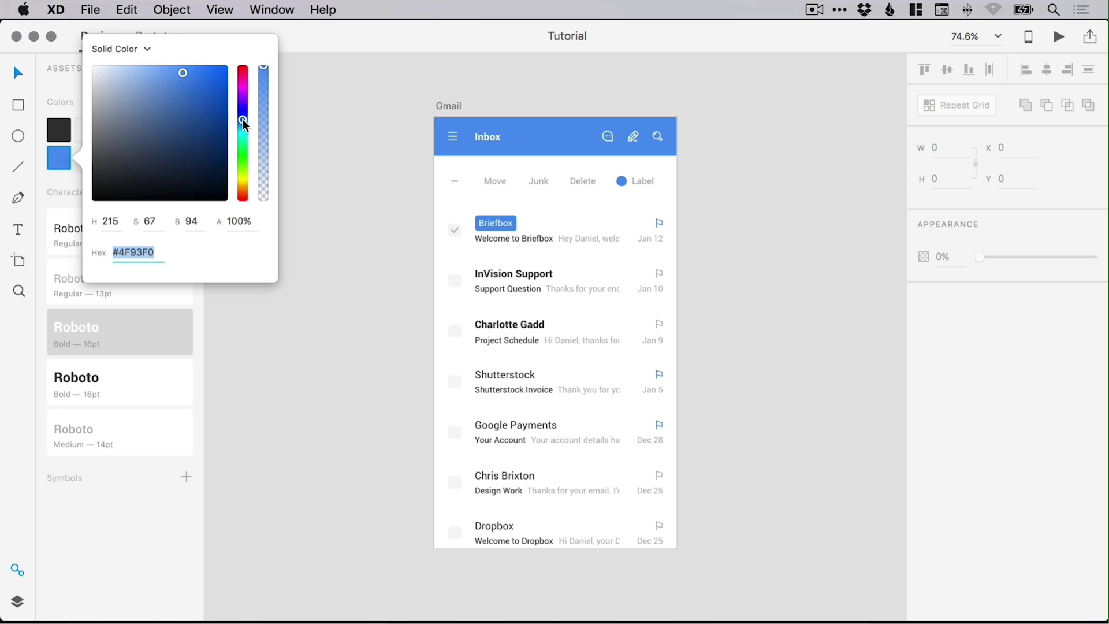
{"action": "mouse_move", "coordinate": [245, 126]}
{"action": "left_mouse_down"}
{"action": "mouse_move", "coordinate": [240, 154]}
{"action": "mouse_move", "coordinate": [243, 86]}
{"action": "left_mouse_up"}
{"action": "mouse_move", "coordinate": [173, 150]}
{"action": "left_mouse_down"}
{"action": "mouse_move", "coordinate": [83, 200]}
{"action": "mouse_move", "coordinate": [198, 91]}
{"action": "left_mouse_up"}
{"action": "left_click", "coordinate": [391, 191]}
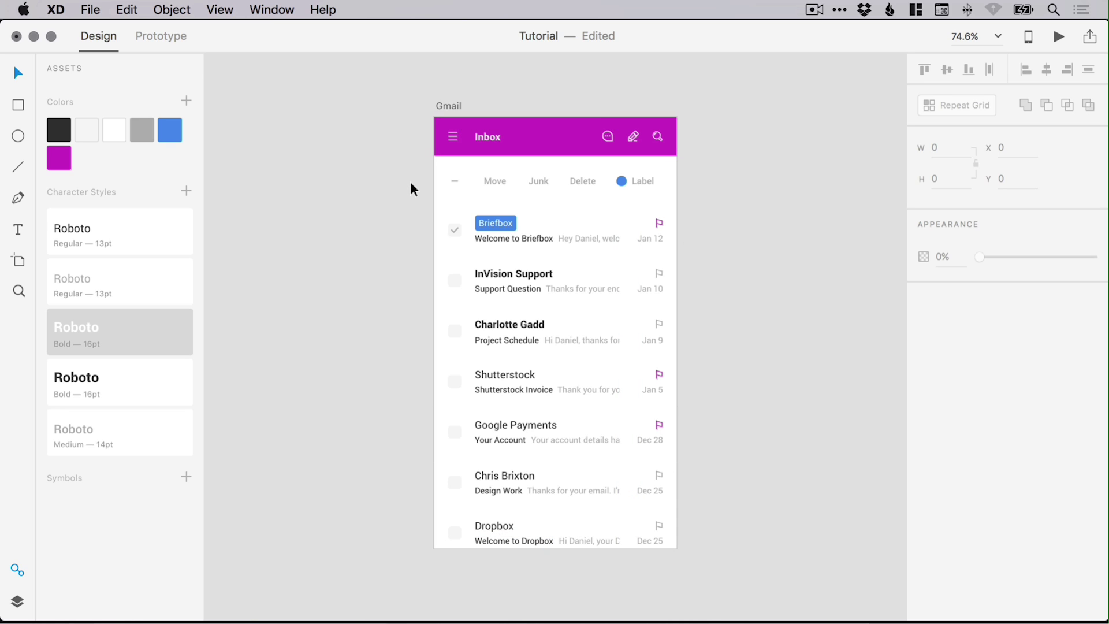
{"action": "key", "text": "super+z"}
{"action": "right_click", "coordinate": [60, 160]}
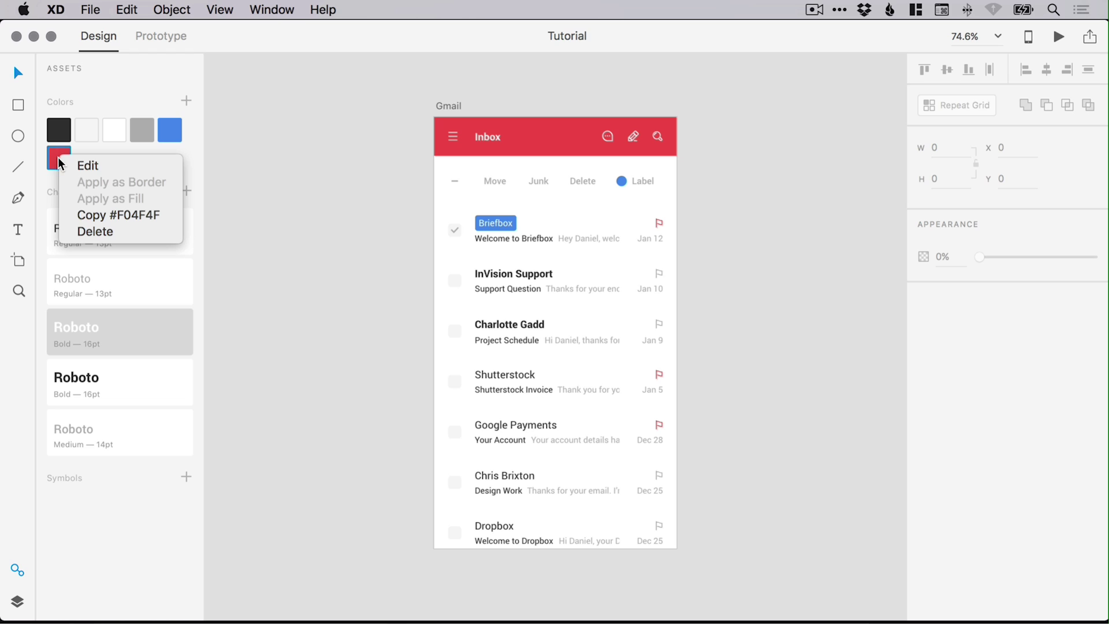
{"action": "left_click", "coordinate": [95, 232]}
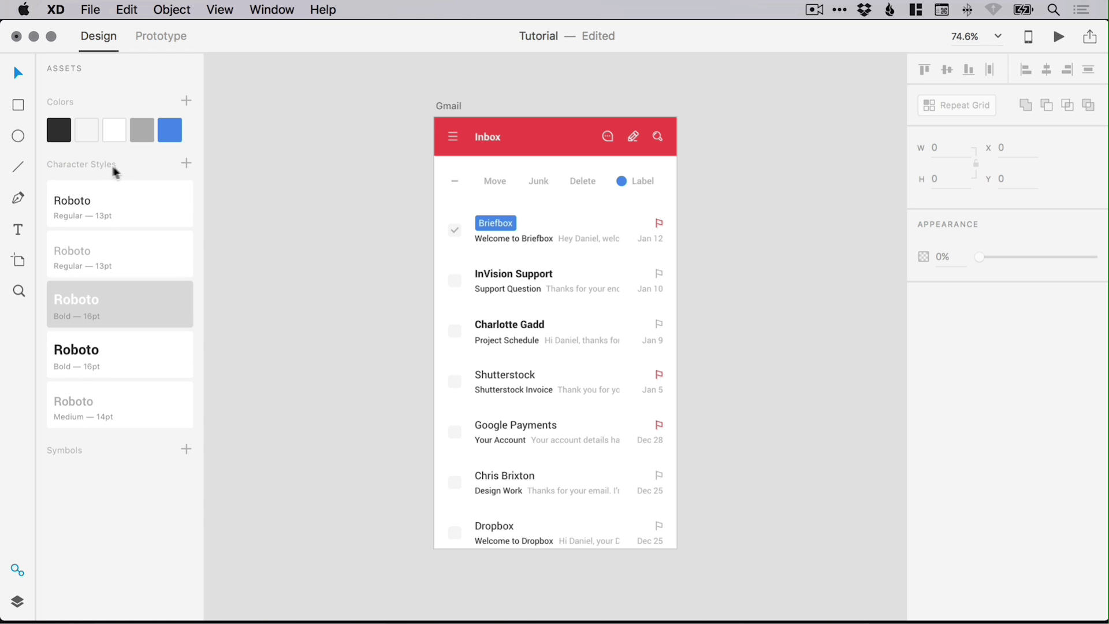
{"action": "key", "text": "super+z"}
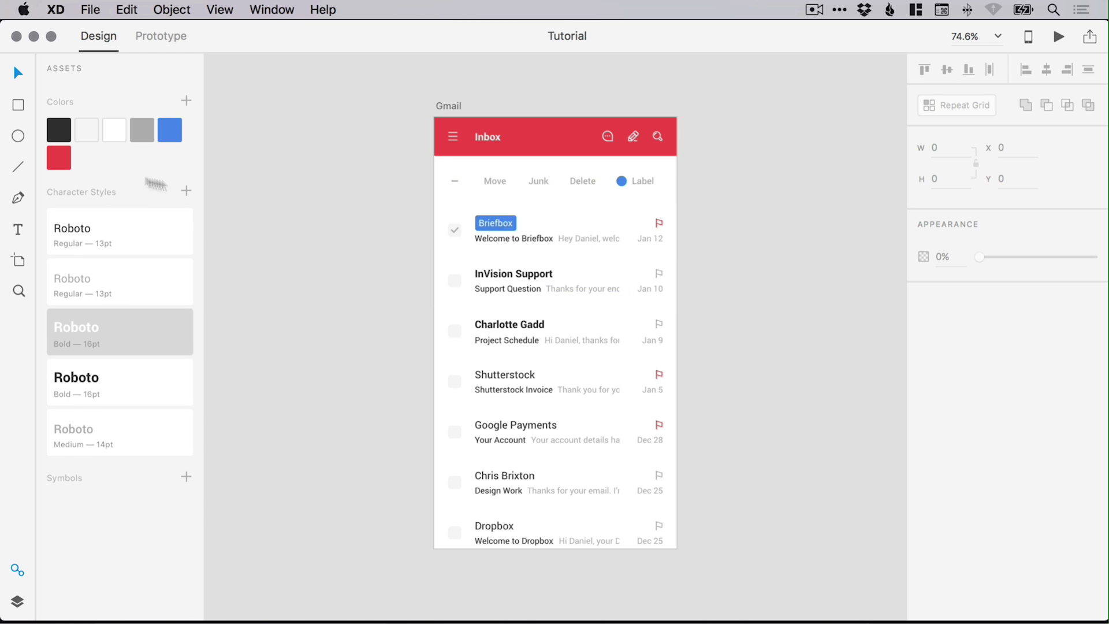
{"action": "left_click", "coordinate": [18, 136]}
{"action": "left_click_drag", "start_coordinate": [261, 145], "coordinate": [342, 225]}
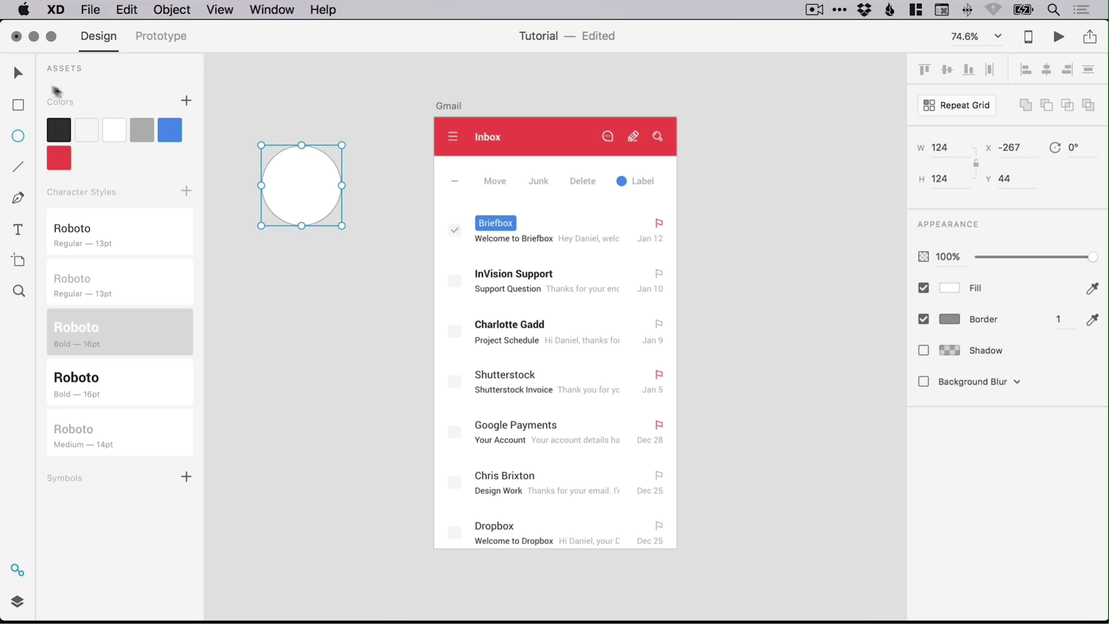
{"action": "left_click", "coordinate": [23, 74]}
{"action": "right_click", "coordinate": [55, 155]}
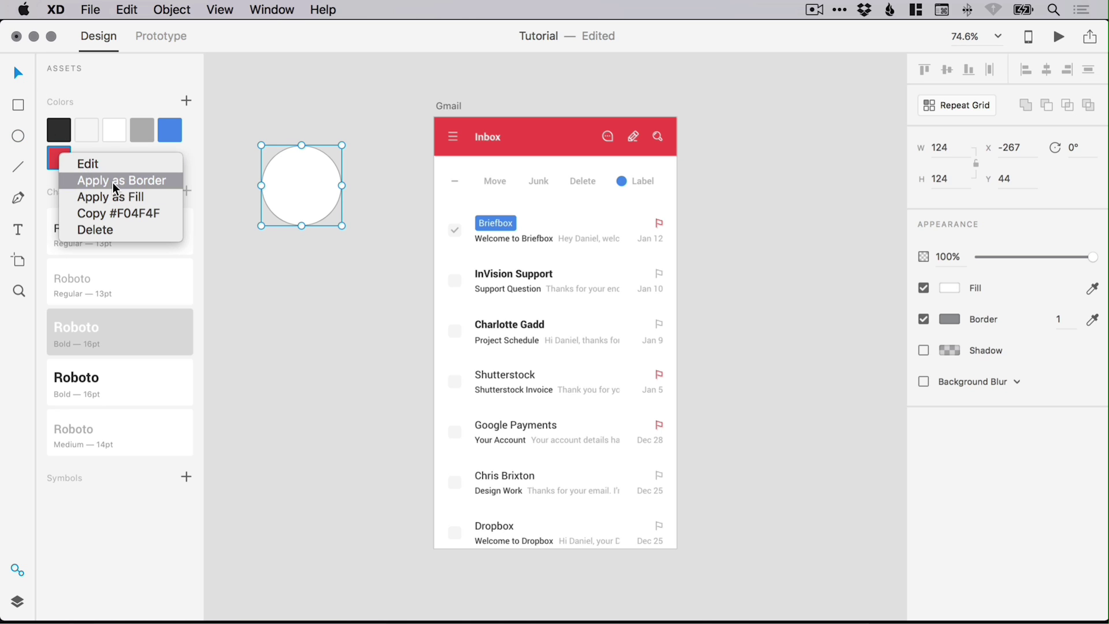
{"action": "left_click", "coordinate": [114, 196]}
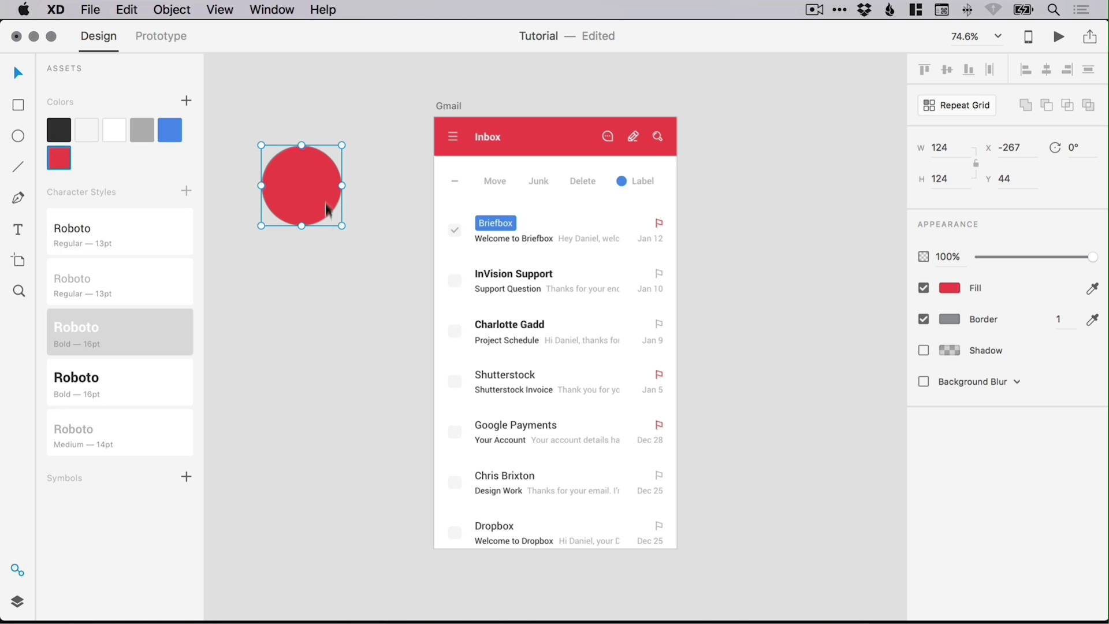
{"action": "left_click", "coordinate": [307, 119]}
{"action": "left_click", "coordinate": [297, 176]}
{"action": "key", "text": "Delete"}
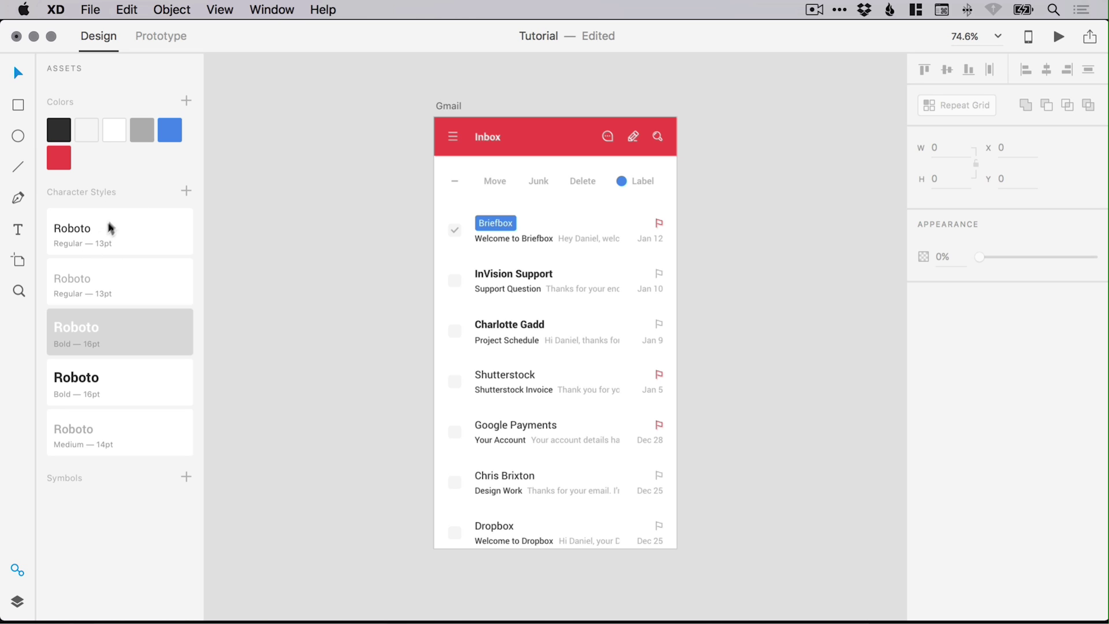
Step: Apply the Roboto Bold 16pt character style to the InVision Support sender text
{"action": "left_click", "coordinate": [120, 384]}
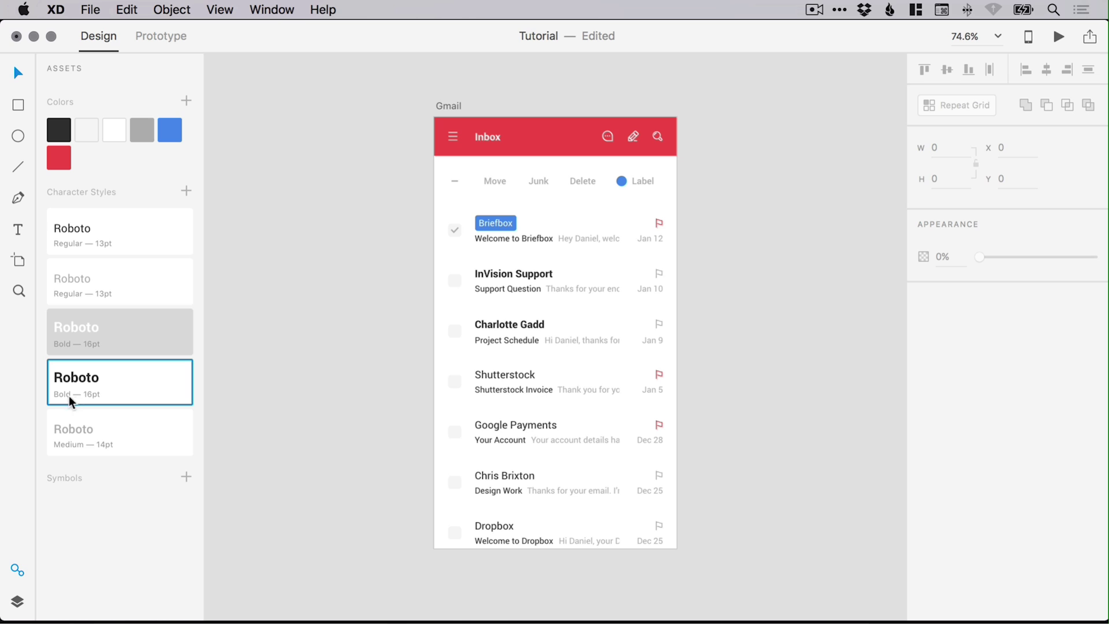
{"action": "left_click_drag", "start_coordinate": [92, 394], "coordinate": [535, 271]}
{"action": "left_click", "coordinate": [526, 322], "text": "shift"}
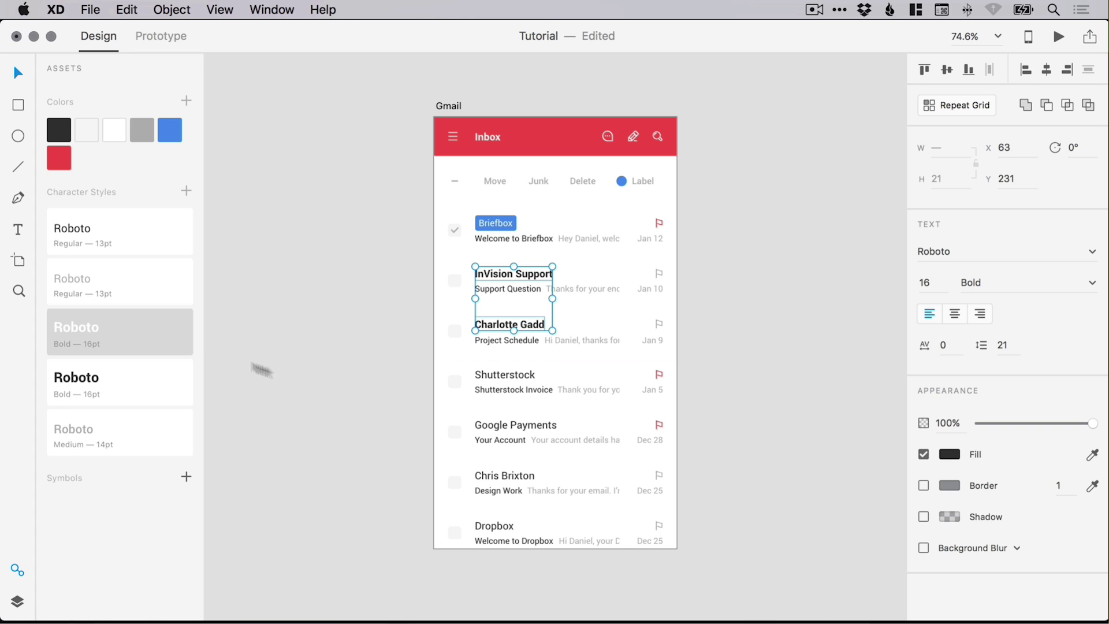
{"action": "left_click", "coordinate": [252, 315]}
Step: Edit the Roboto Bold 16pt style's colour, shifting it toward magenta
{"action": "right_click", "coordinate": [101, 379]}
{"action": "left_click", "coordinate": [121, 384]}
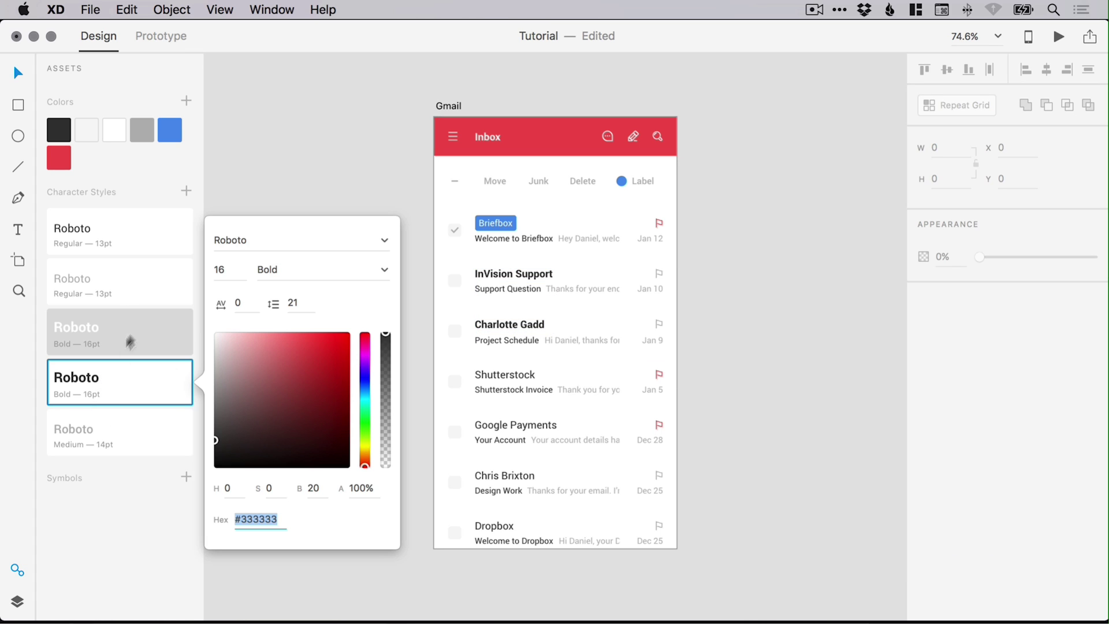
{"action": "left_click", "coordinate": [365, 373]}
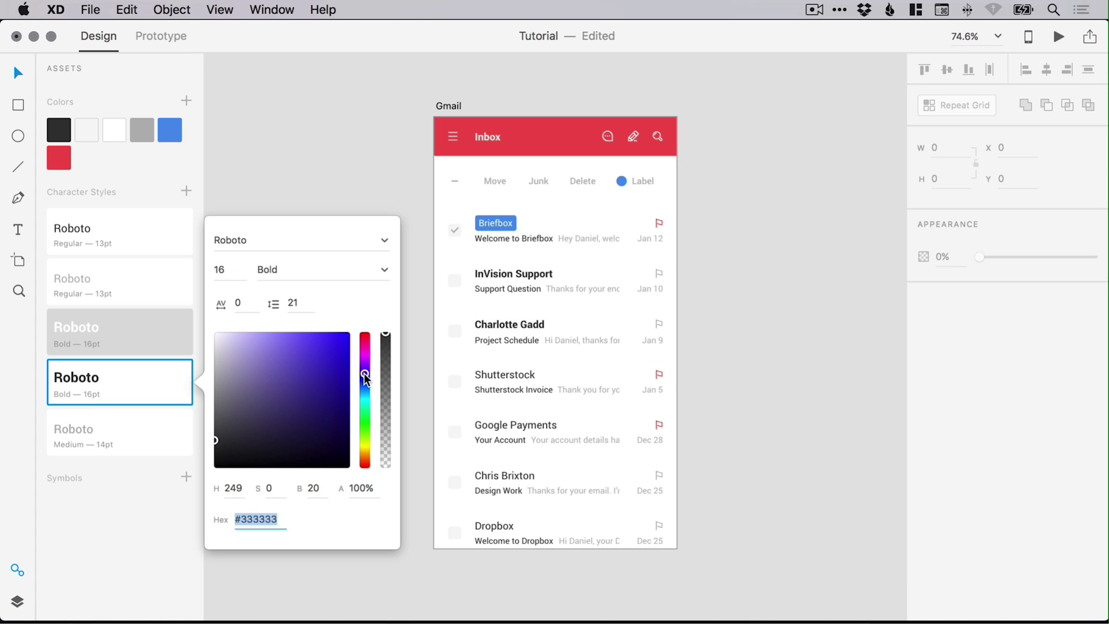
{"action": "mouse_move", "coordinate": [318, 365]}
{"action": "left_mouse_down"}
{"action": "mouse_move", "coordinate": [317, 344]}
{"action": "mouse_move", "coordinate": [279, 326]}
{"action": "mouse_move", "coordinate": [262, 368]}
{"action": "mouse_move", "coordinate": [307, 412]}
{"action": "mouse_move", "coordinate": [320, 336]}
{"action": "mouse_move", "coordinate": [318, 360]}
{"action": "left_mouse_up"}
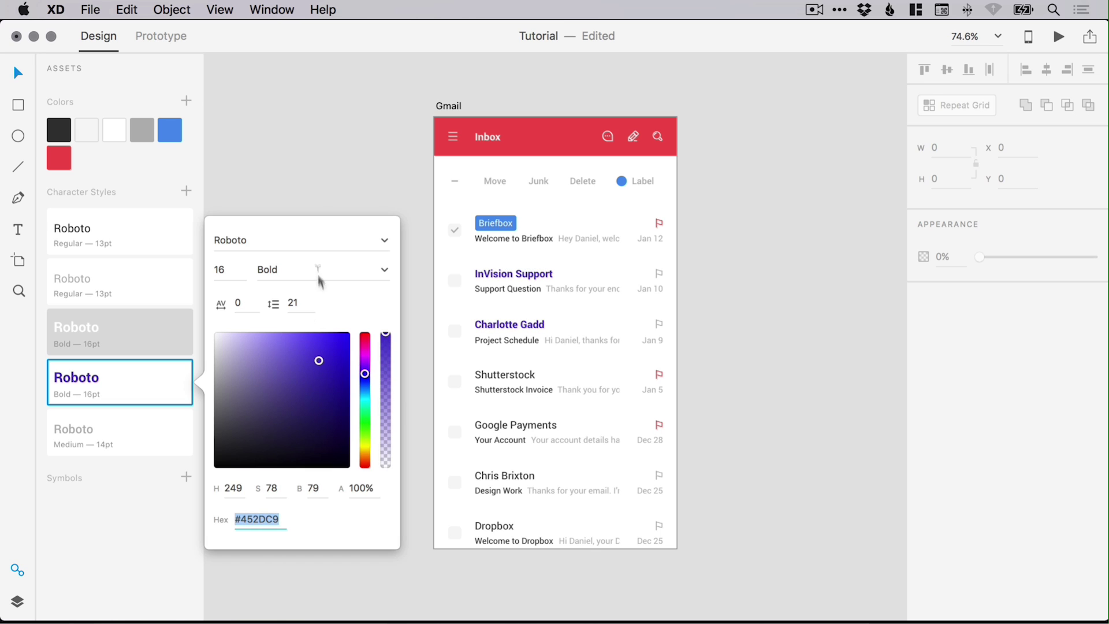
{"action": "left_click", "coordinate": [364, 340]}
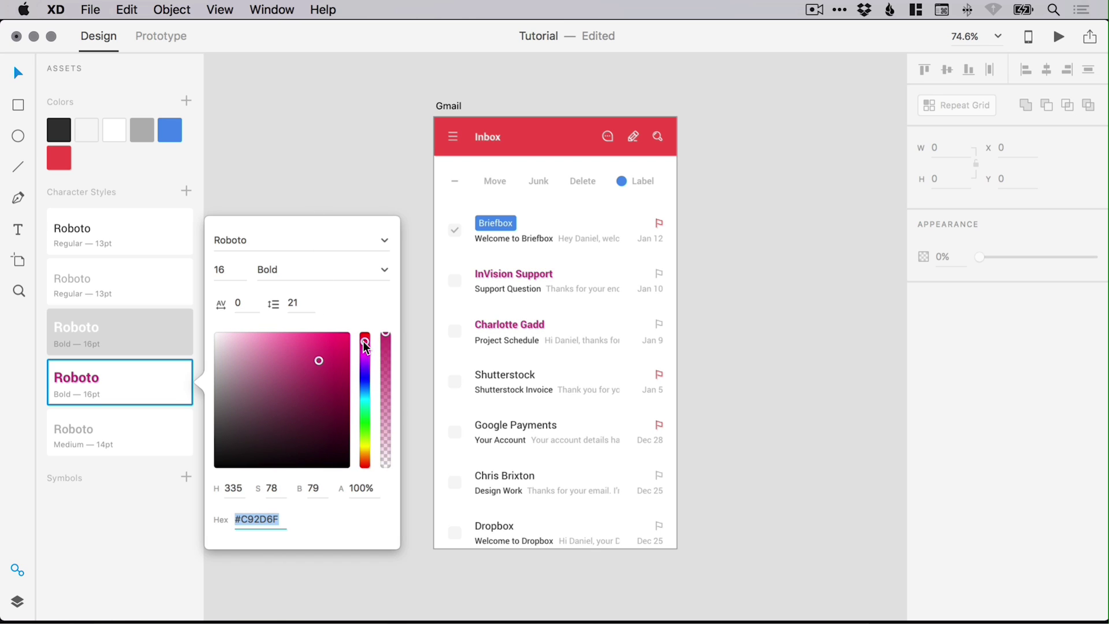
{"action": "left_click", "coordinate": [283, 169]}
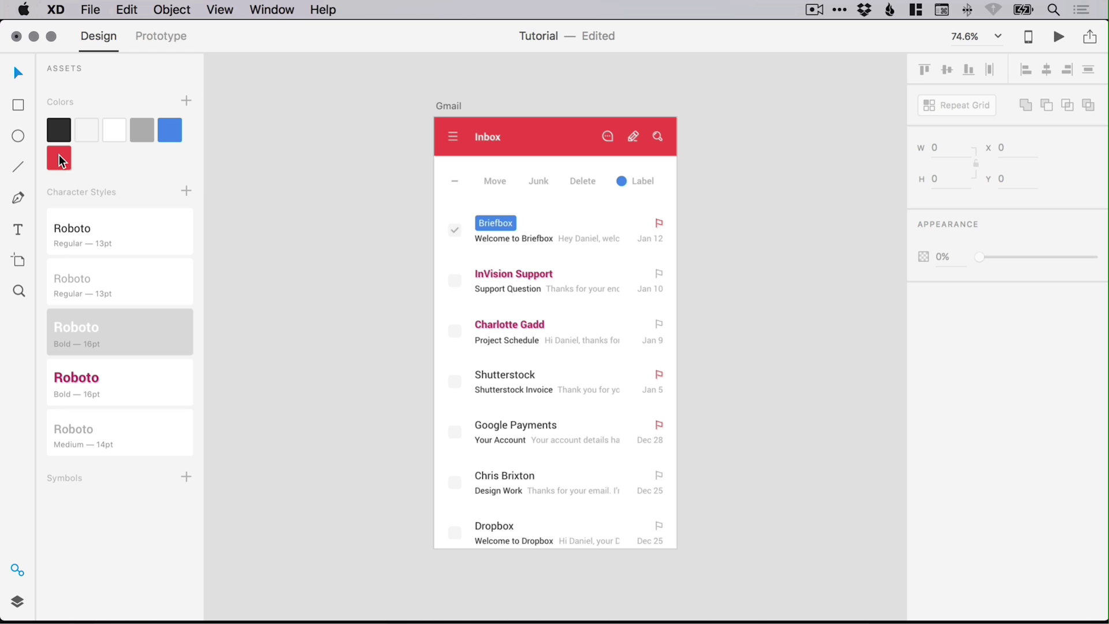
Step: Copy the red swatch's hex and paste #F04F4F into the Roboto Bold 16pt style colour
{"action": "right_click", "coordinate": [61, 155]}
{"action": "left_click", "coordinate": [102, 210]}
{"action": "right_click", "coordinate": [116, 377]}
{"action": "left_click", "coordinate": [138, 383]}
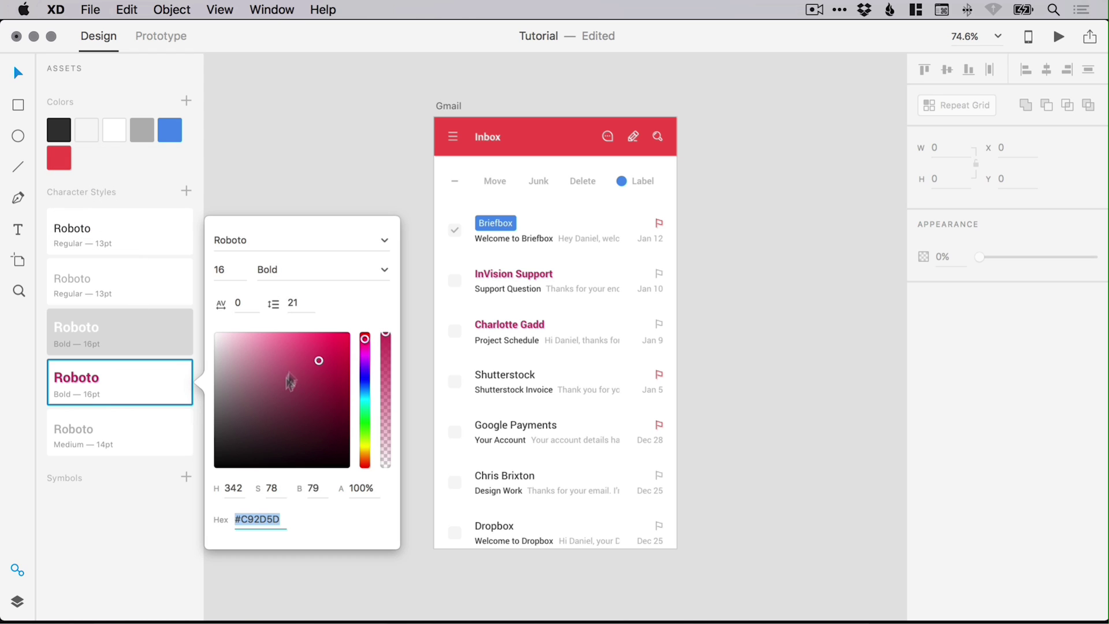
{"action": "right_click", "coordinate": [261, 514]}
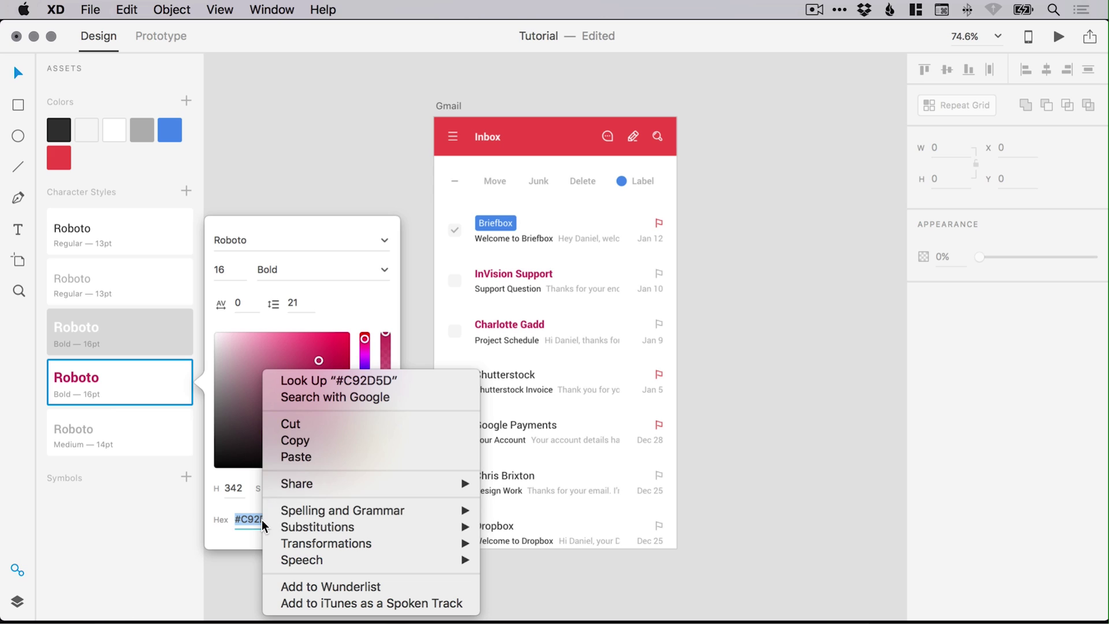
{"action": "left_click", "coordinate": [298, 457]}
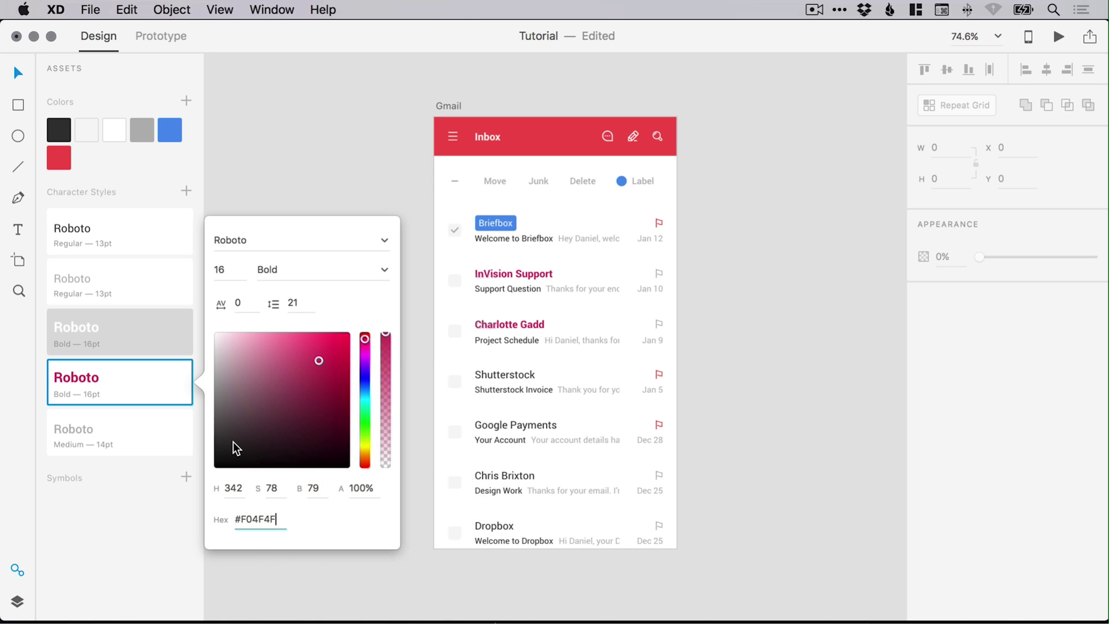
{"action": "key", "text": "Return"}
{"action": "left_click", "coordinate": [385, 168]}
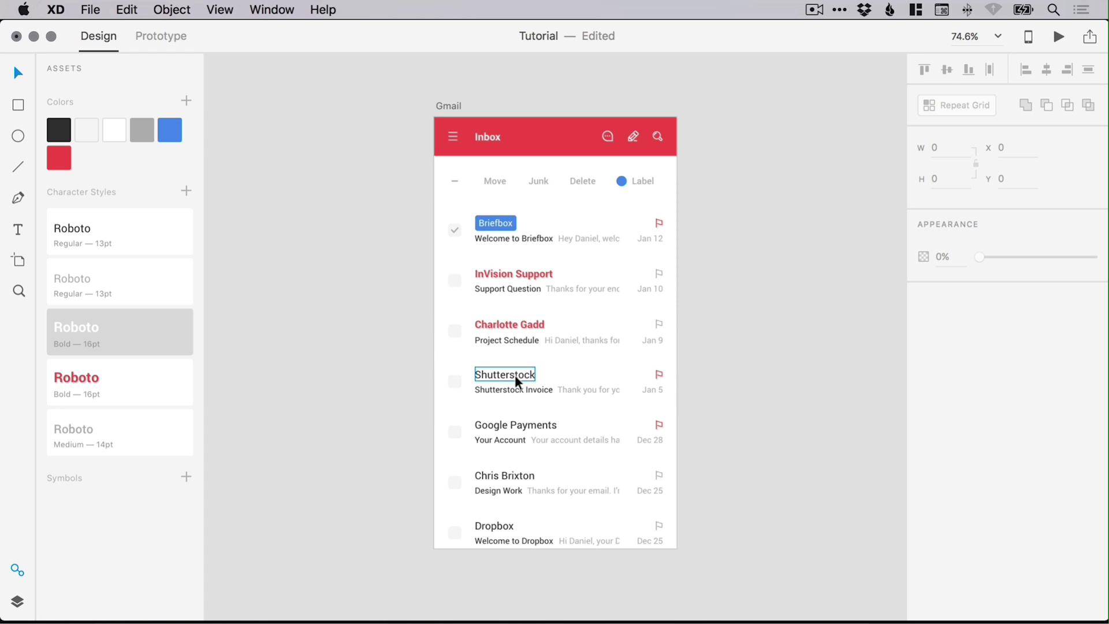
Step: Change the Roboto Regular 13pt subject-line style's text colour to grey
{"action": "left_click", "coordinate": [503, 387]}
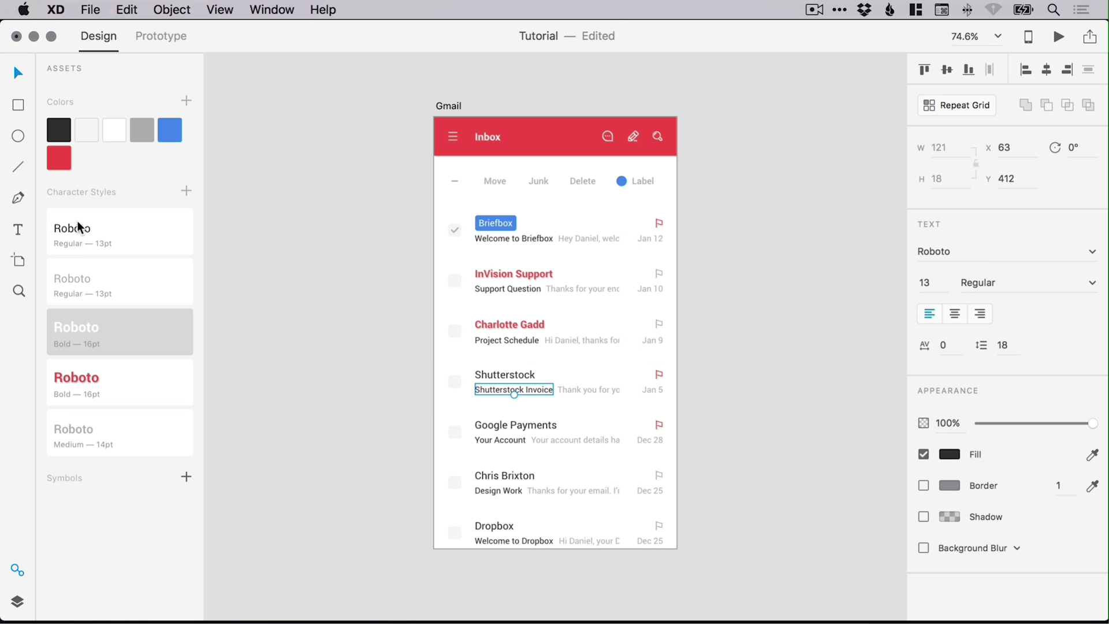
{"action": "right_click", "coordinate": [115, 223]}
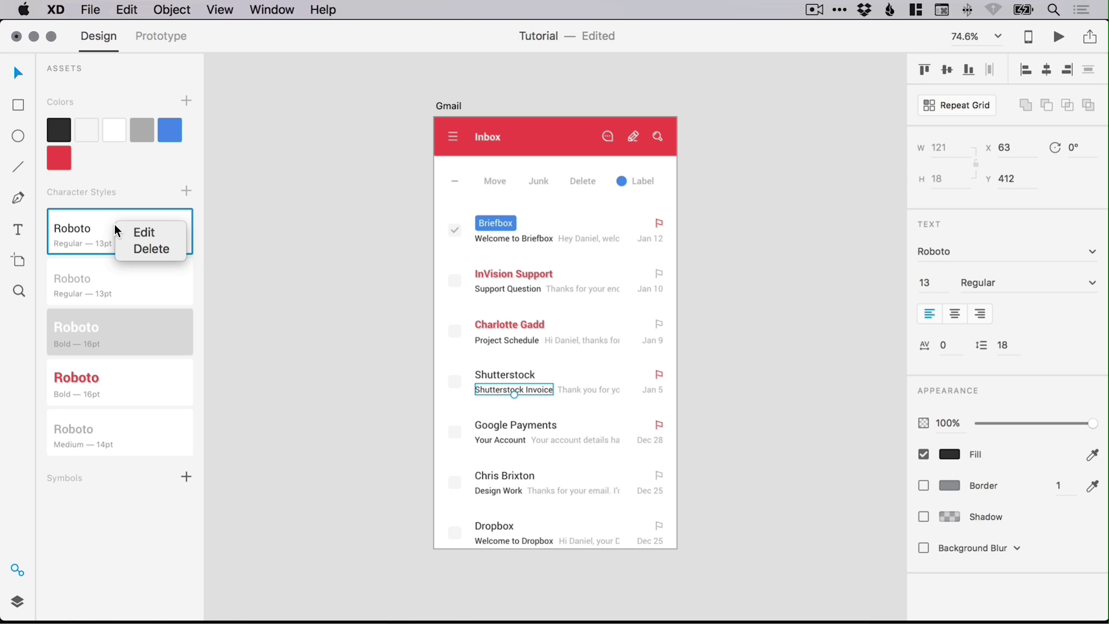
{"action": "left_click", "coordinate": [151, 231]}
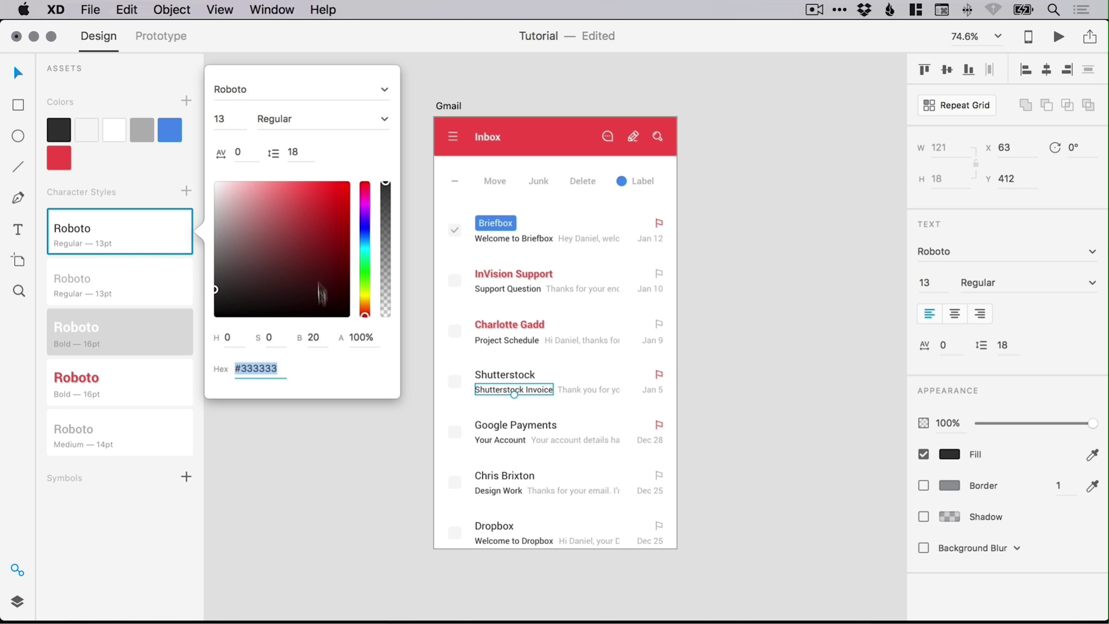
{"action": "left_click_drag", "start_coordinate": [304, 227], "coordinate": [184, 251]}
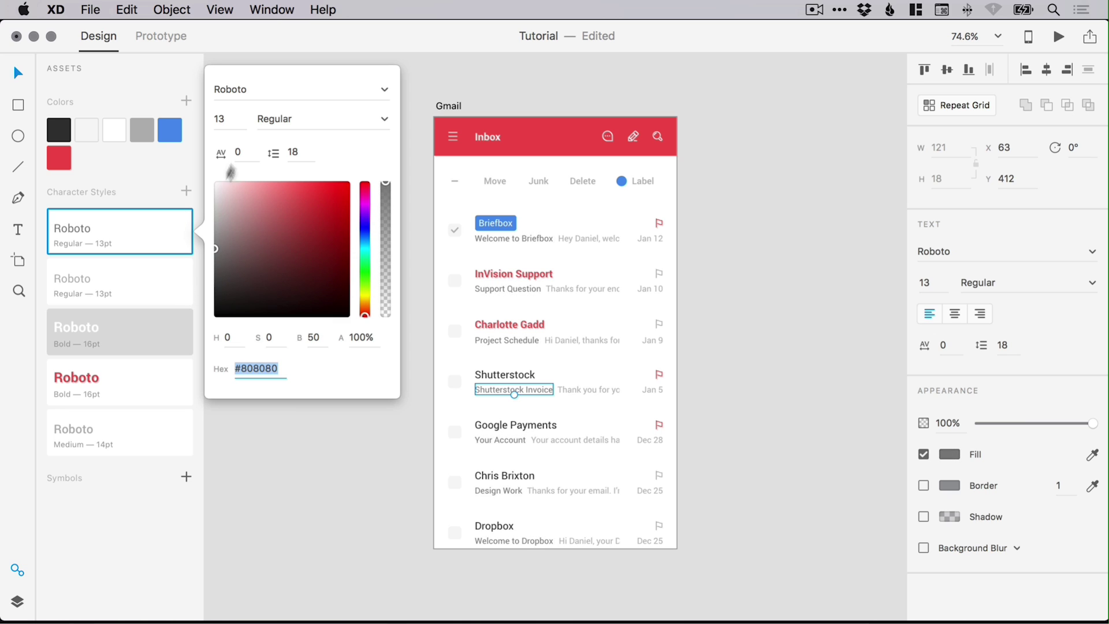
Step: Try Bold weight on the 13pt subject-line style, then undo to keep Regular
{"action": "left_click", "coordinate": [384, 119]}
{"action": "left_click", "coordinate": [290, 258]}
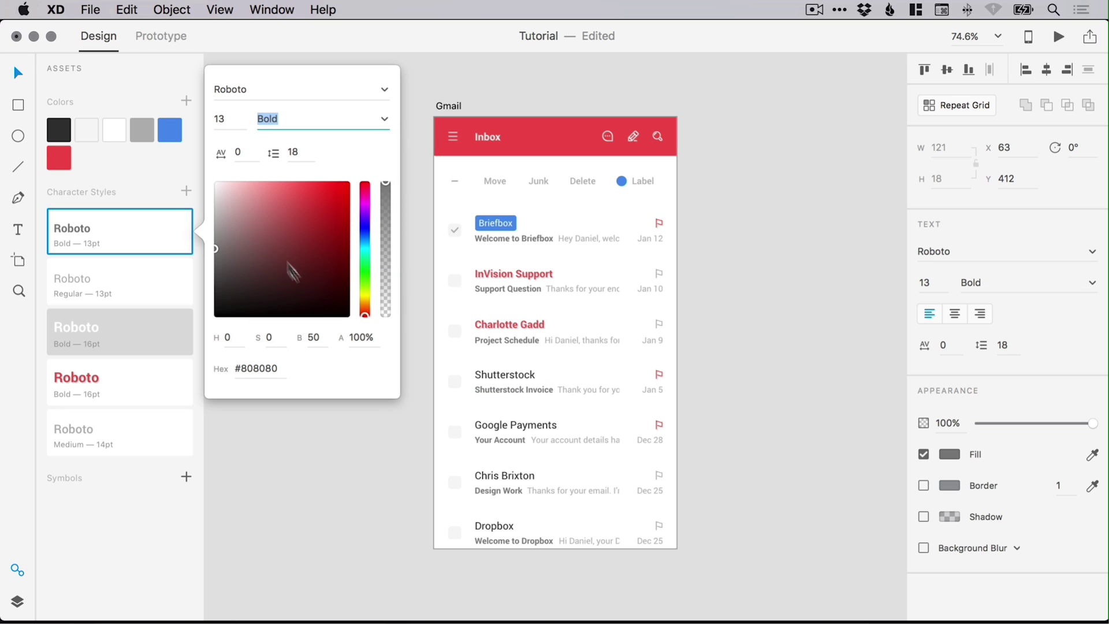
{"action": "left_click", "coordinate": [315, 482]}
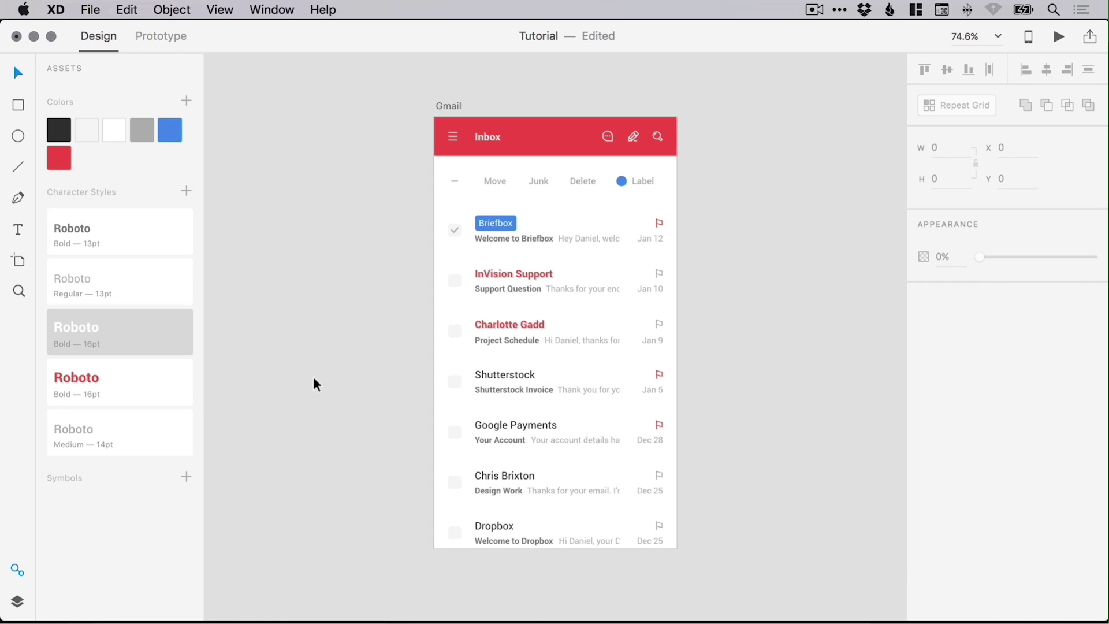
{"action": "key", "text": "super+z"}
{"action": "left_click", "coordinate": [324, 260]}
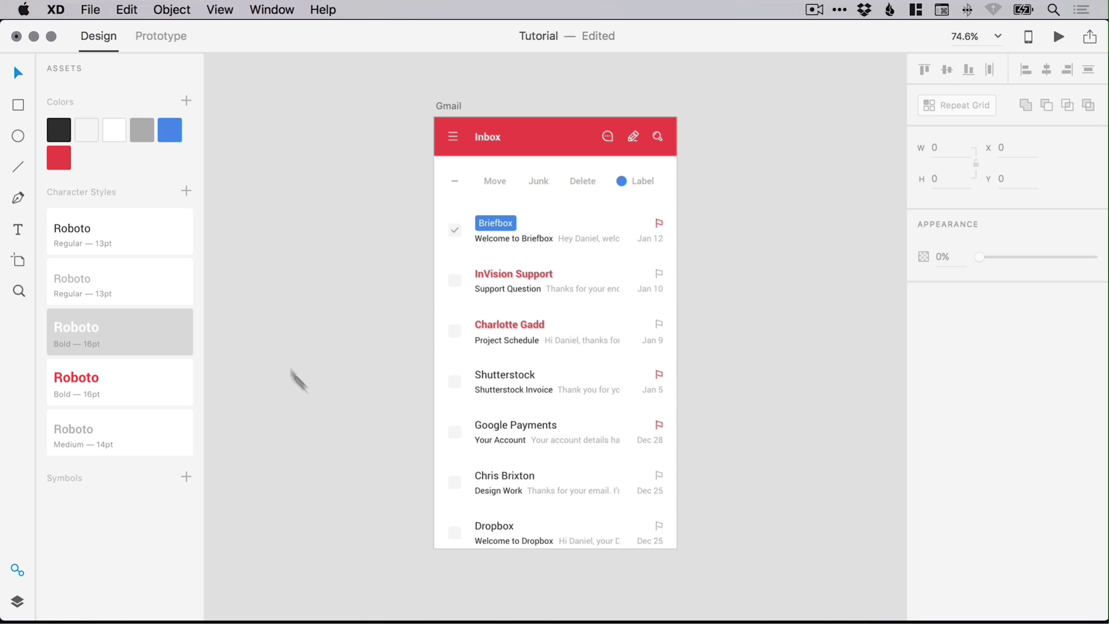
Step: Create a new document with a blank iPhone 6/7 artboard and an empty assets list
{"action": "left_click", "coordinate": [92, 12]}
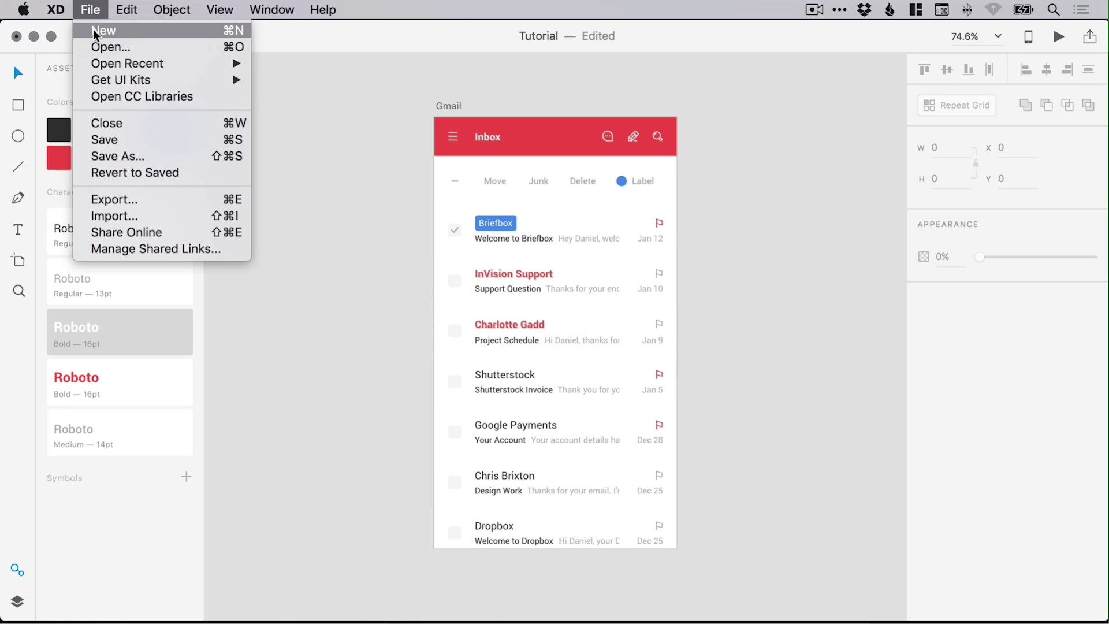
{"action": "left_click", "coordinate": [94, 30]}
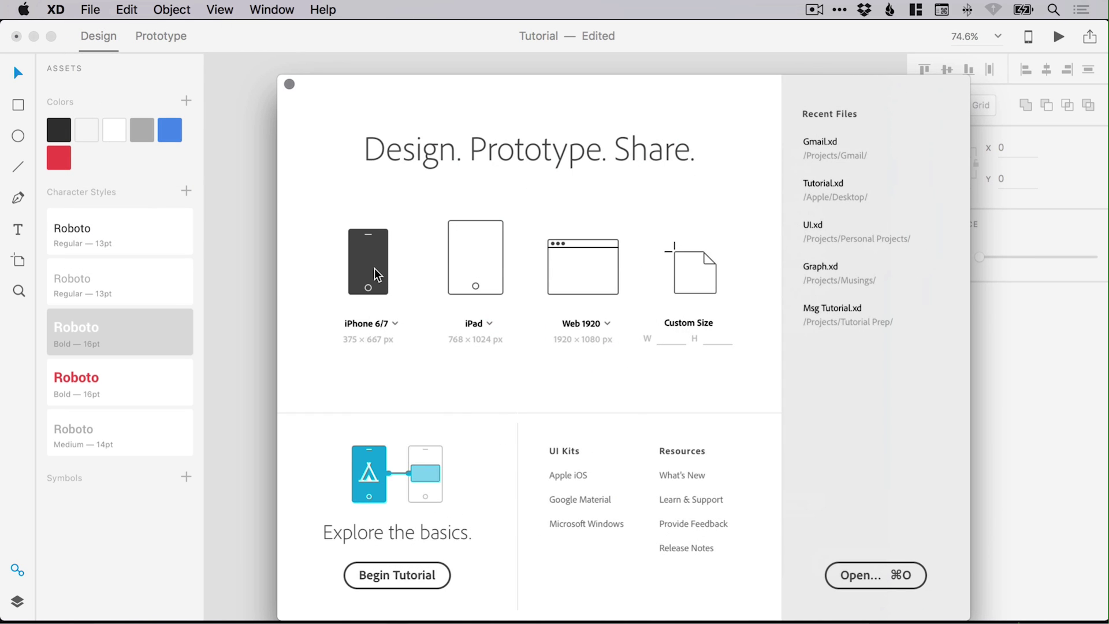
{"action": "left_click_drag", "start_coordinate": [349, 78], "coordinate": [298, 50]}
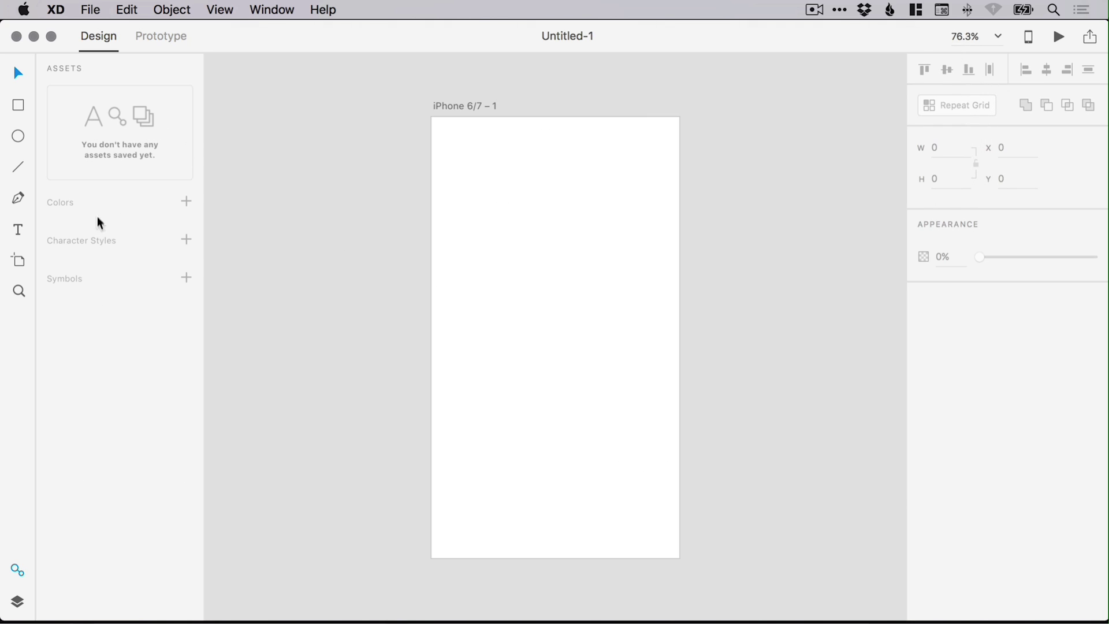
{"action": "left_click", "coordinate": [23, 568]}
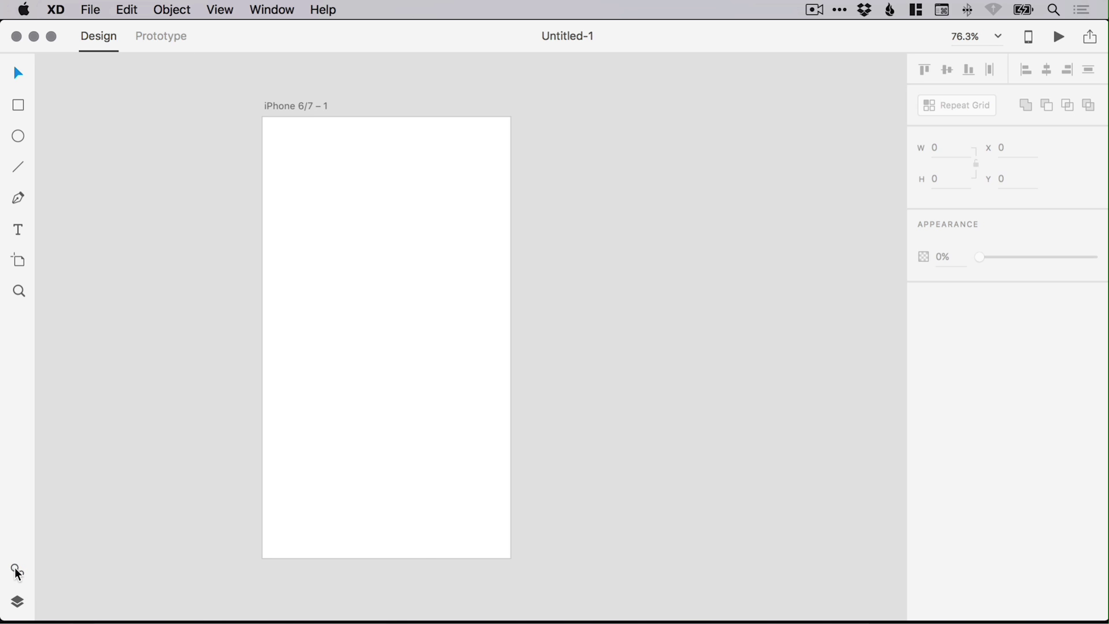
{"action": "left_click", "coordinate": [19, 571]}
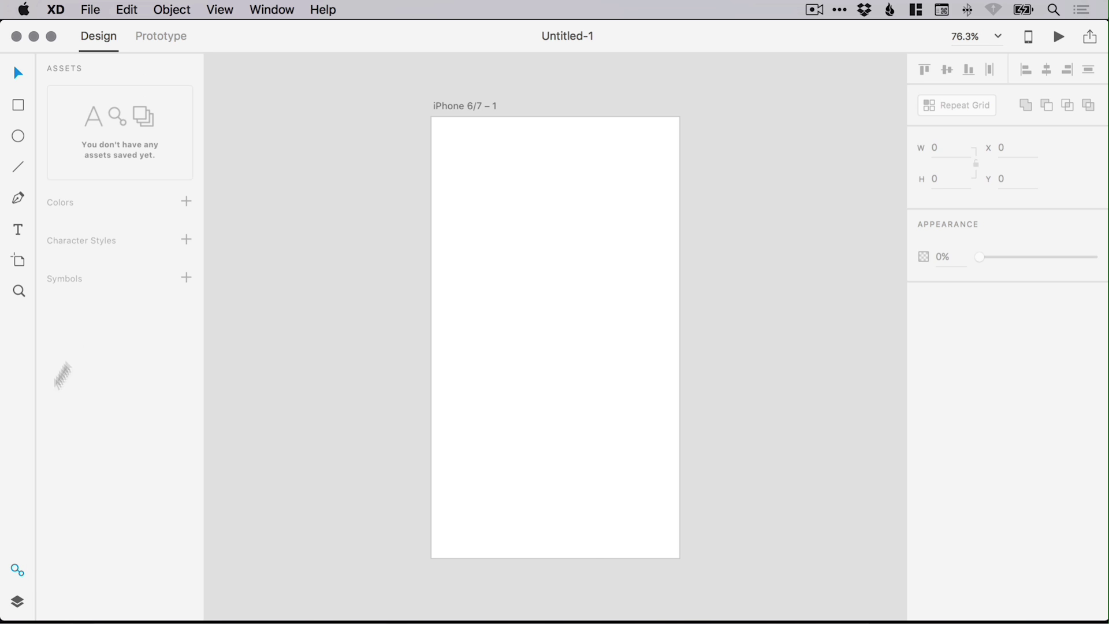
Step: Draw a small circle near the artboard top and fill the right circle red
{"action": "left_click", "coordinate": [20, 136]}
{"action": "mouse_move", "coordinate": [475, 166]}
{"action": "left_mouse_down"}
{"action": "mouse_move", "coordinate": [504, 194]}
{"action": "mouse_move", "coordinate": [539, 185]}
{"action": "mouse_move", "coordinate": [529, 190]}
{"action": "mouse_move", "coordinate": [578, 195]}
{"action": "left_mouse_up"}
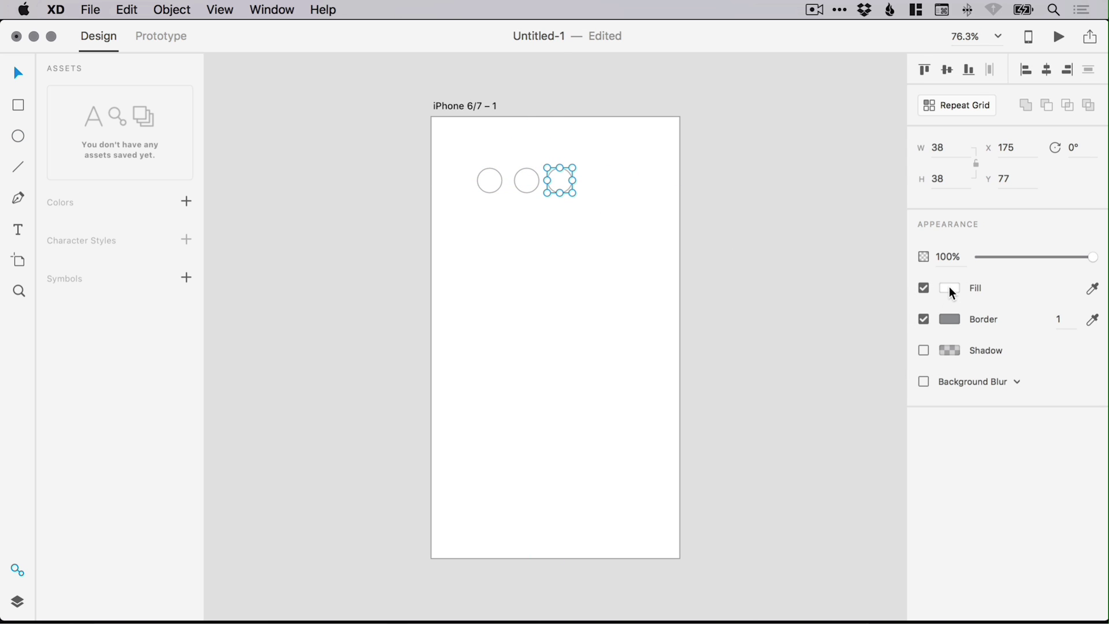
{"action": "left_click", "coordinate": [949, 288]}
{"action": "left_click", "coordinate": [868, 218]}
{"action": "left_click", "coordinate": [953, 316]}
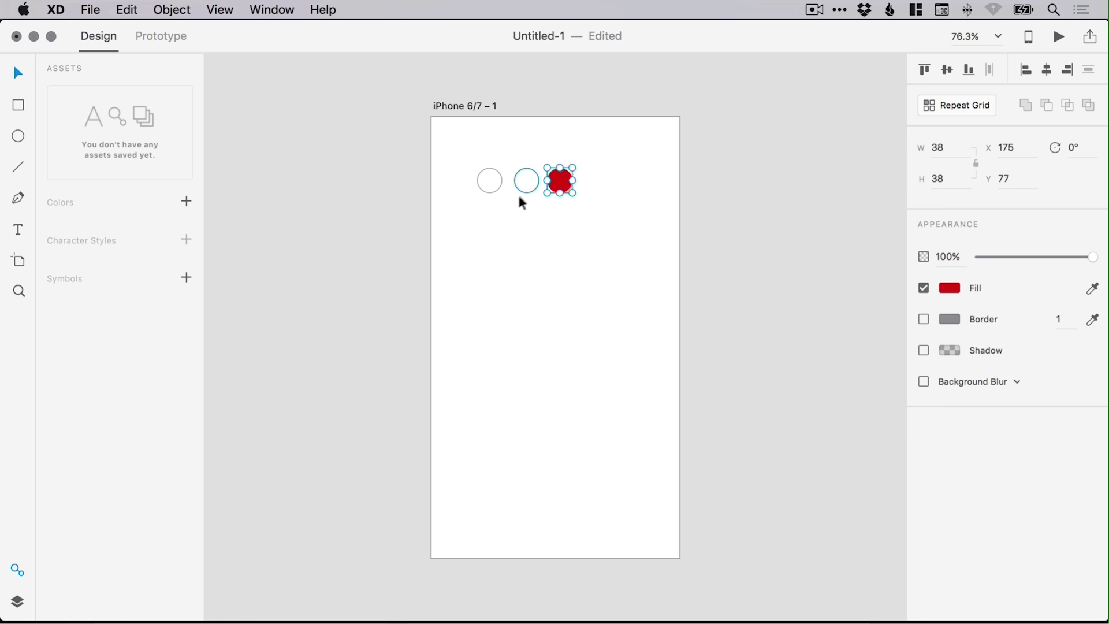
Step: Fill the middle circle blue (#505CBC)
{"action": "left_click", "coordinate": [521, 188]}
{"action": "left_click", "coordinate": [956, 289]}
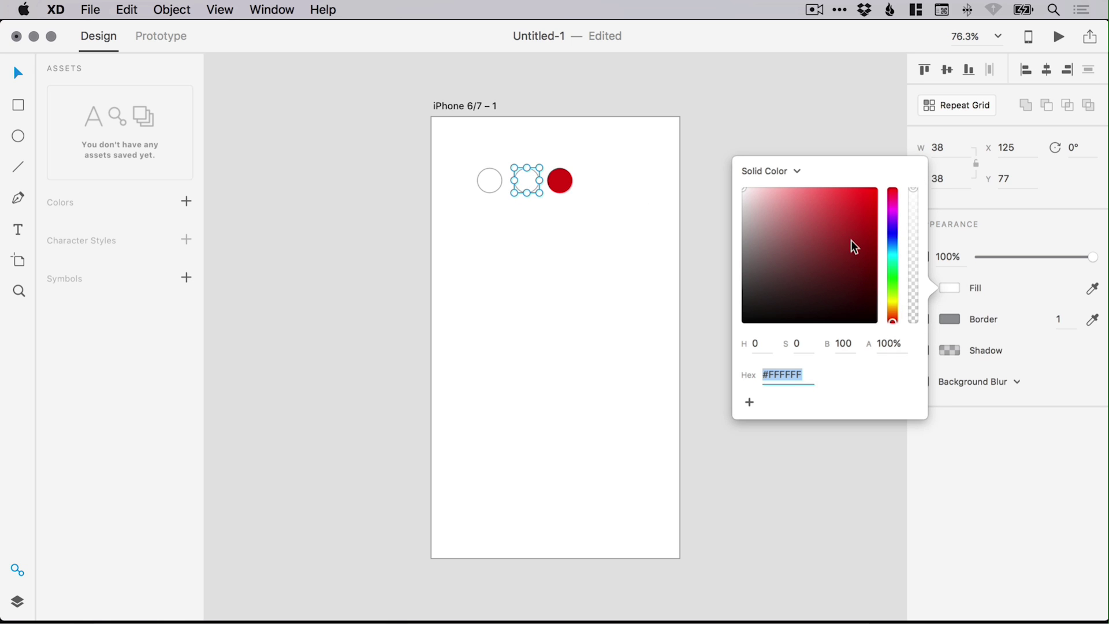
{"action": "left_click", "coordinate": [832, 224]}
{"action": "left_click", "coordinate": [892, 236]}
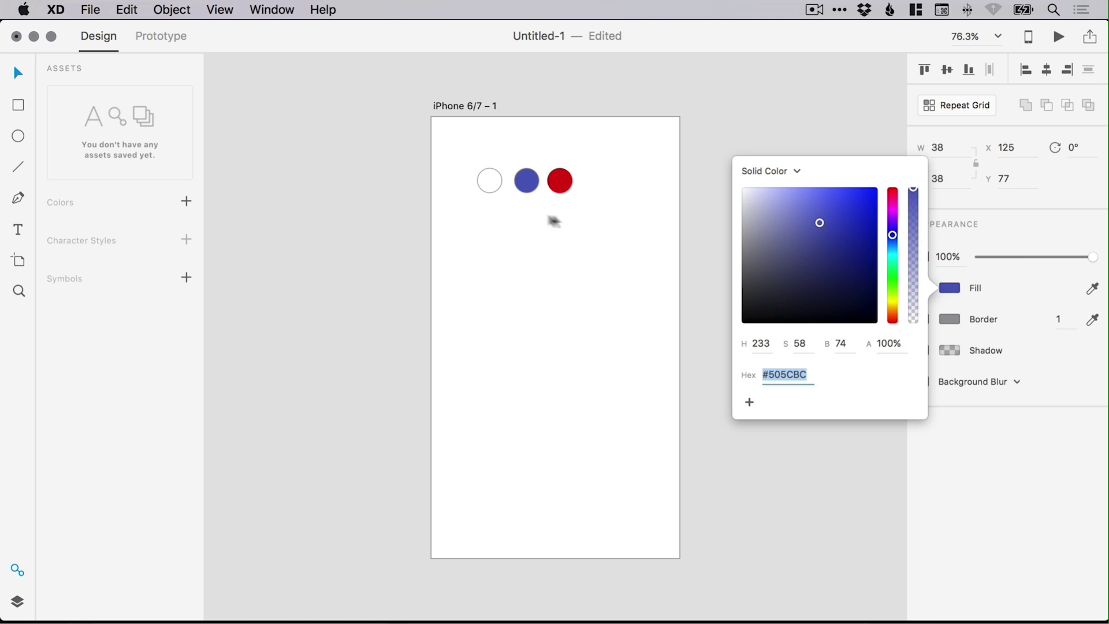
{"action": "left_click", "coordinate": [517, 232]}
{"action": "left_click", "coordinate": [527, 187]}
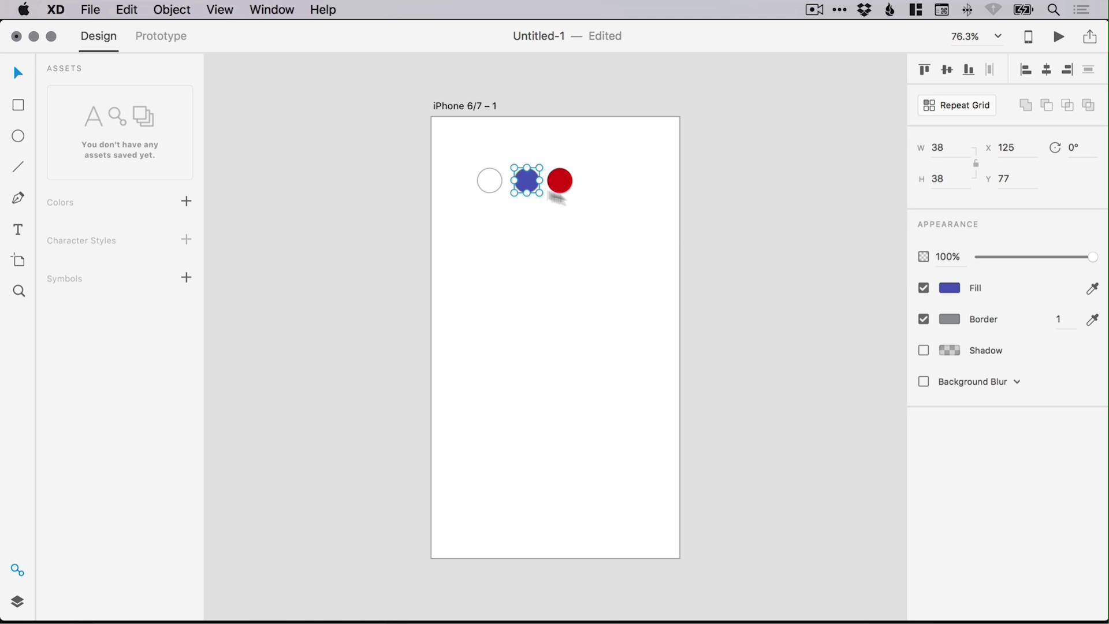
Step: Save the red and blue circle fills as colour swatches
{"action": "left_click", "coordinate": [561, 180]}
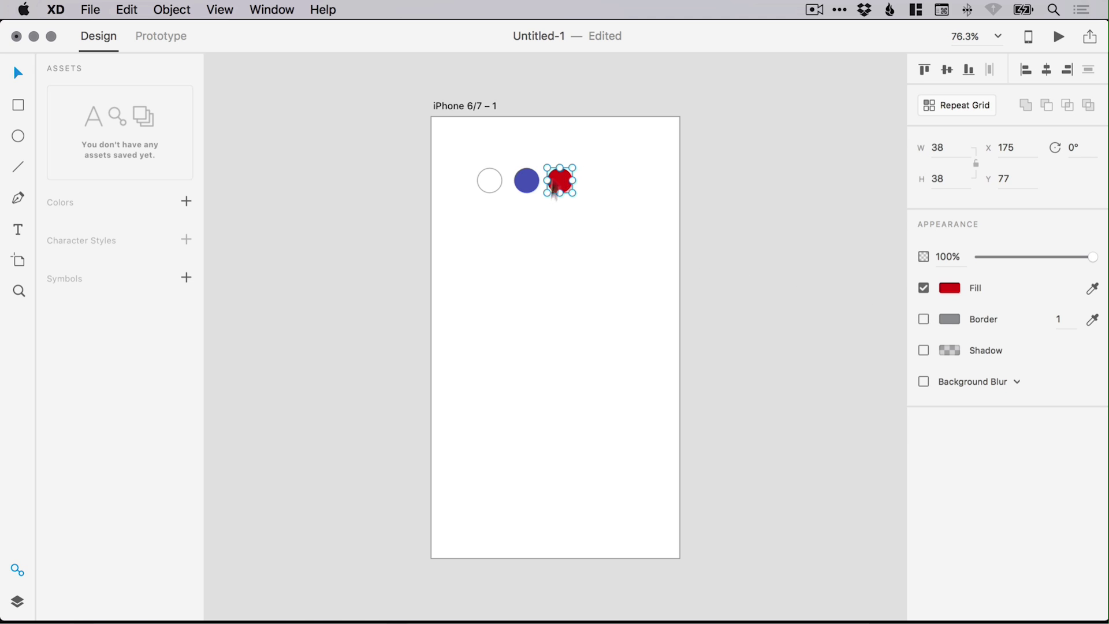
{"action": "left_click", "coordinate": [188, 203]}
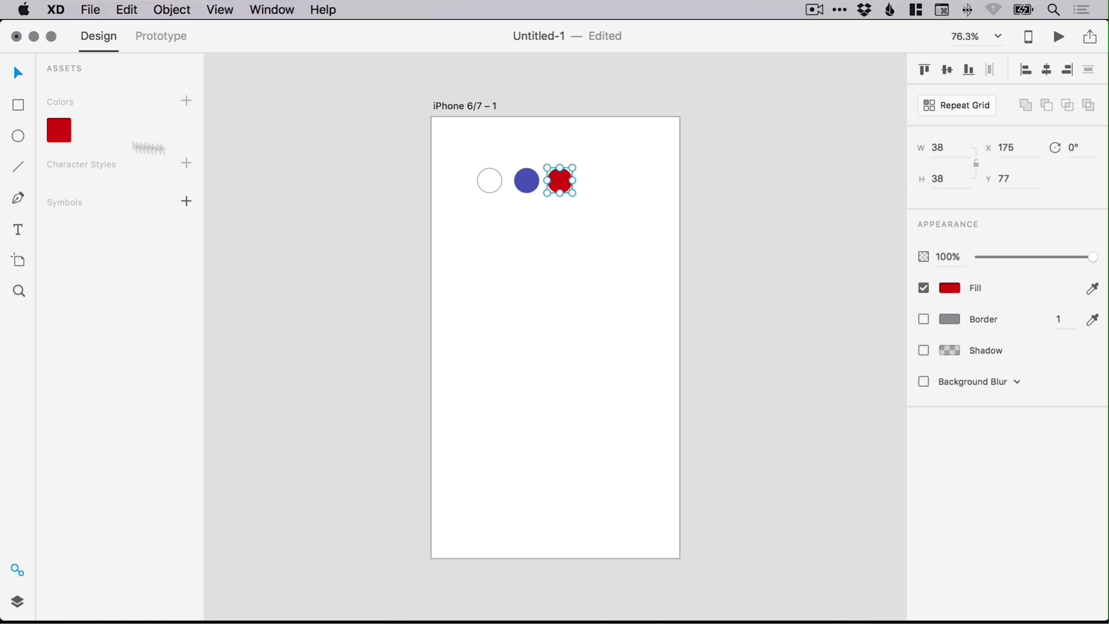
{"action": "left_click", "coordinate": [523, 180]}
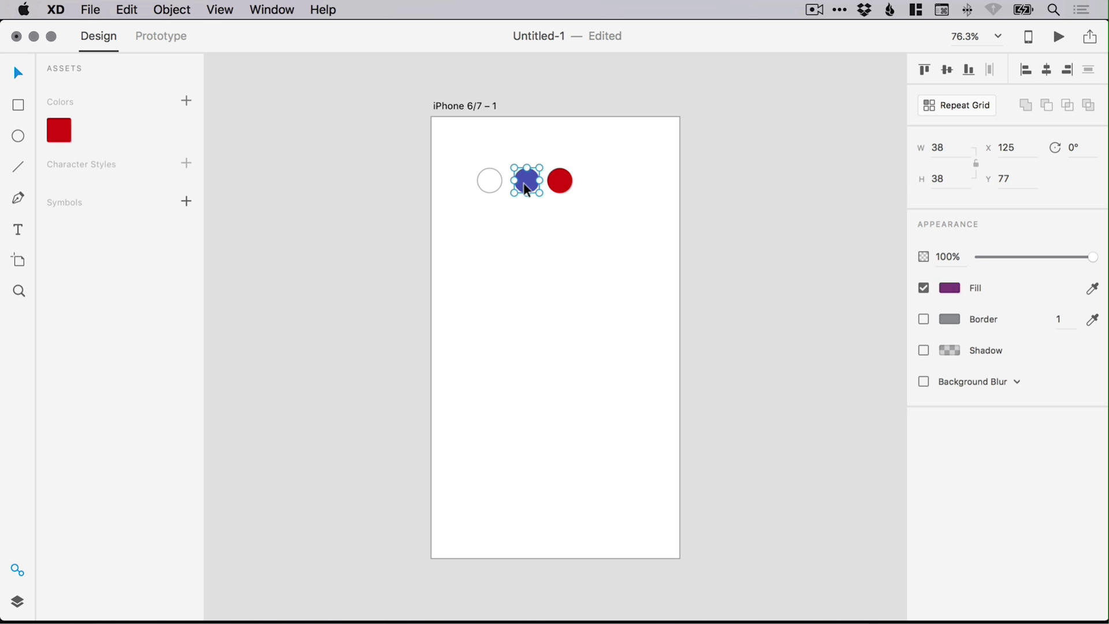
{"action": "left_click", "coordinate": [188, 101]}
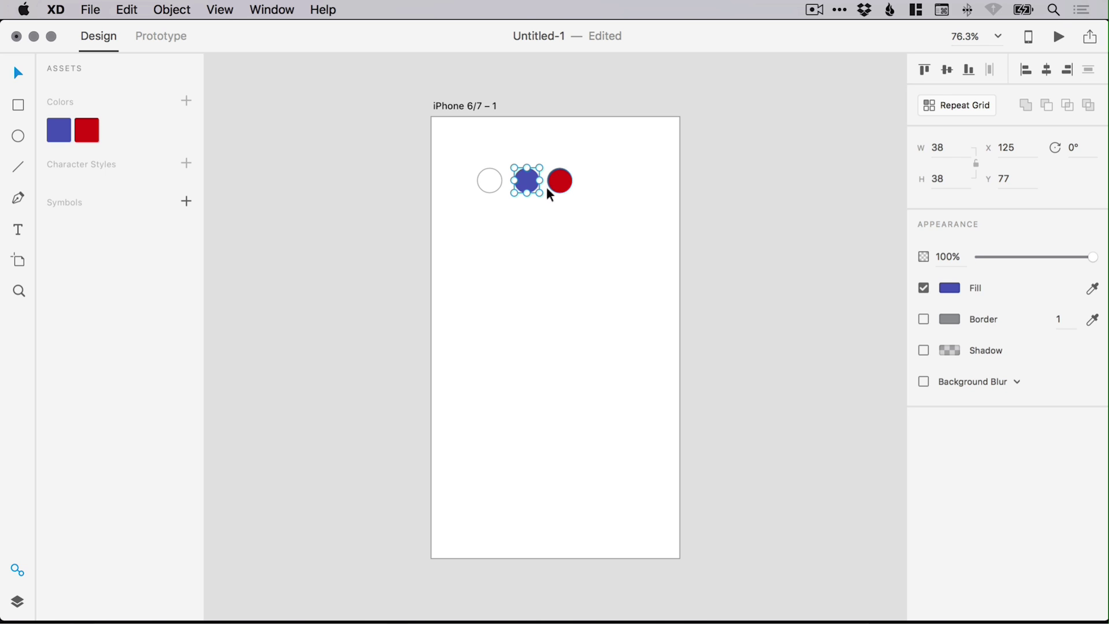
Step: Fill the left circle with the saved blue swatch
{"action": "left_click", "coordinate": [564, 182]}
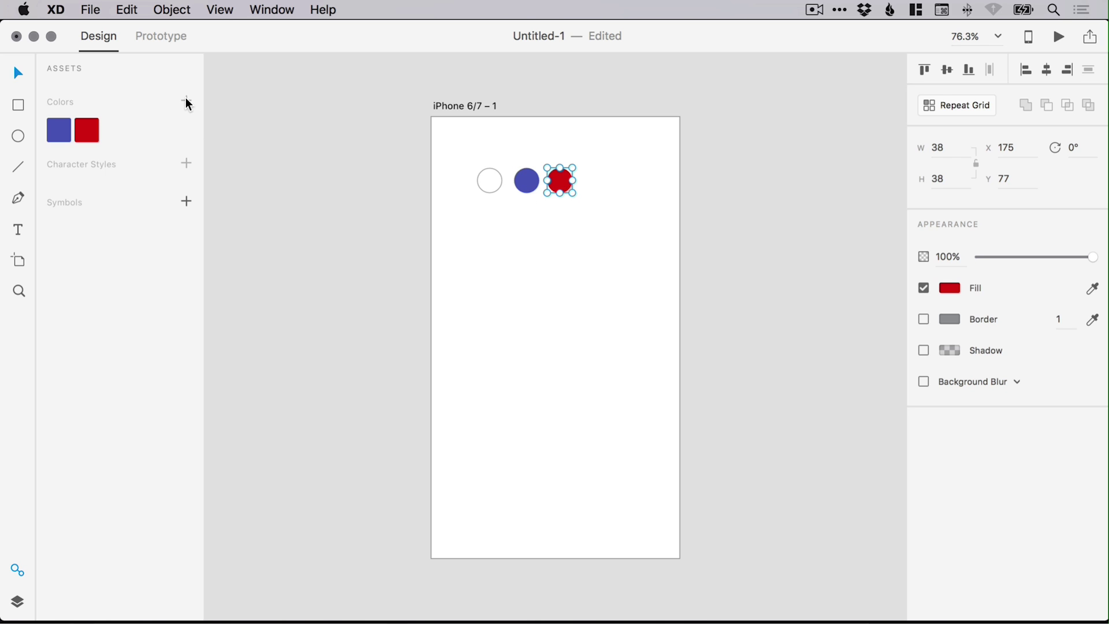
{"action": "left_click_drag", "start_coordinate": [470, 220], "coordinate": [495, 162]}
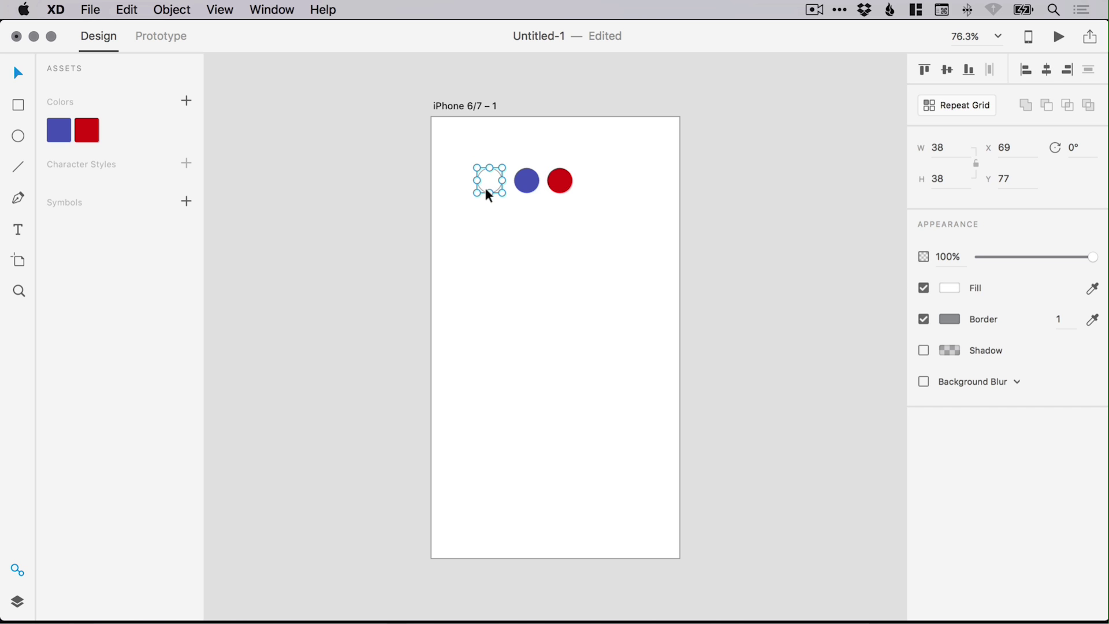
{"action": "left_click", "coordinate": [62, 133]}
Step: Lighten the blue swatch to #6D78CB, updating both blue circles
{"action": "right_click", "coordinate": [61, 130]}
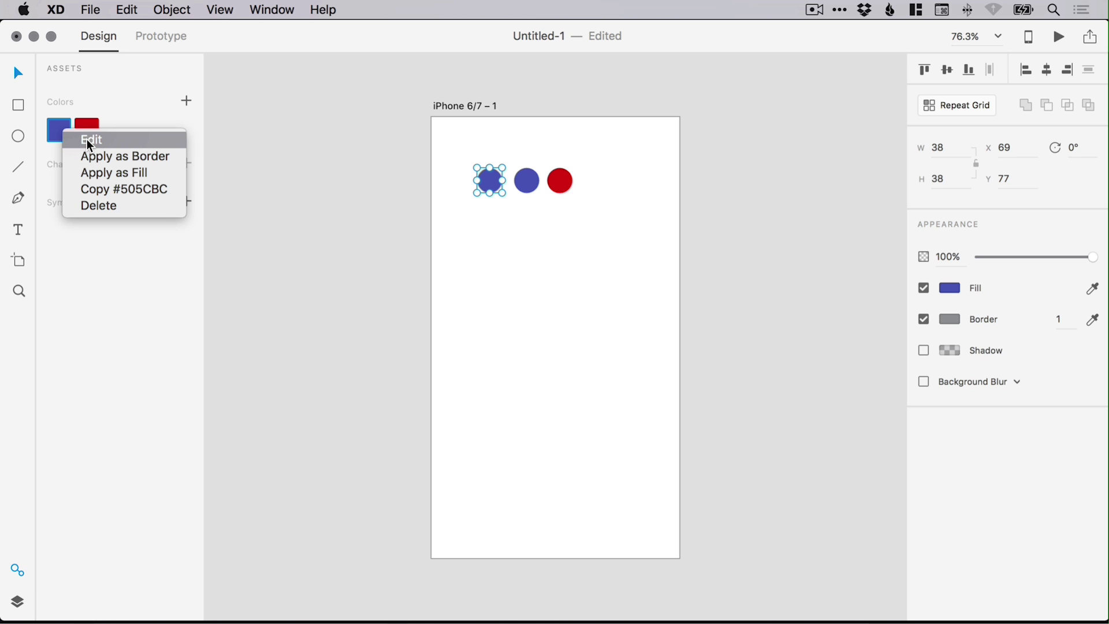
{"action": "left_click", "coordinate": [84, 138]}
{"action": "left_click_drag", "start_coordinate": [178, 108], "coordinate": [156, 90]}
{"action": "left_click", "coordinate": [330, 132]}
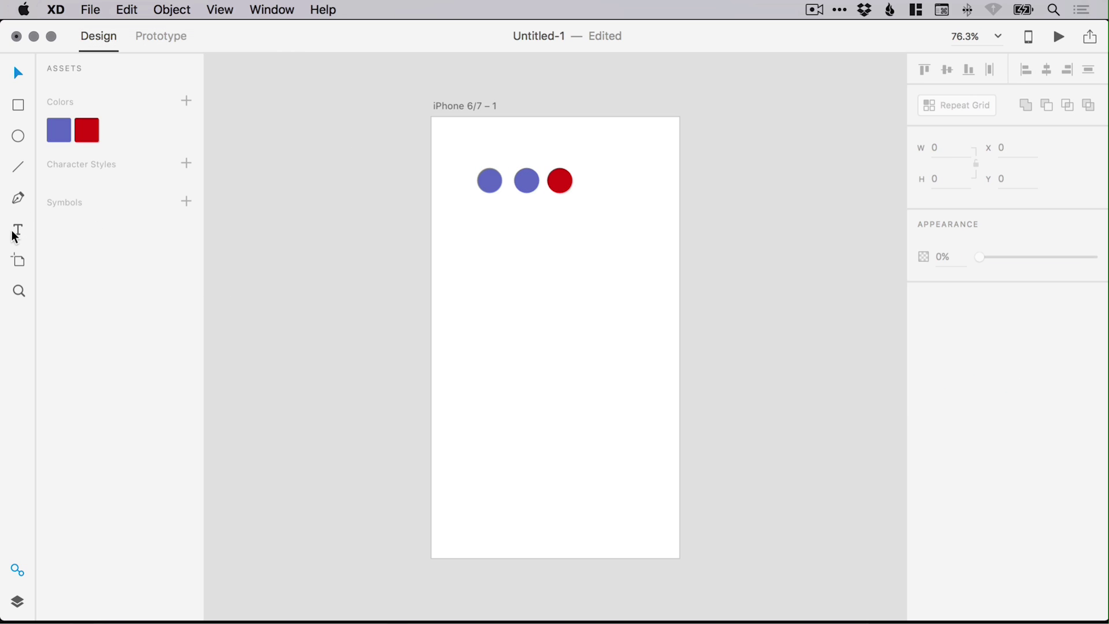
Step: Type 'Hello' mid-artboard and save its Helvetica Neue Regular 20 look as a character style
{"action": "left_click", "coordinate": [18, 230]}
{"action": "left_click", "coordinate": [526, 289]}
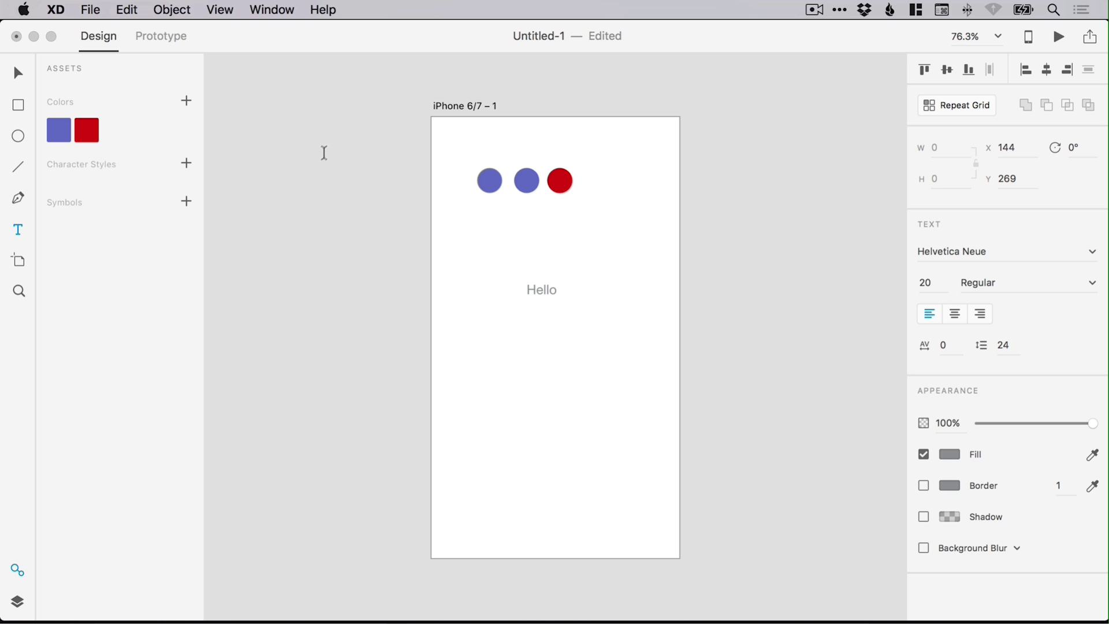
{"action": "left_click", "coordinate": [17, 73]}
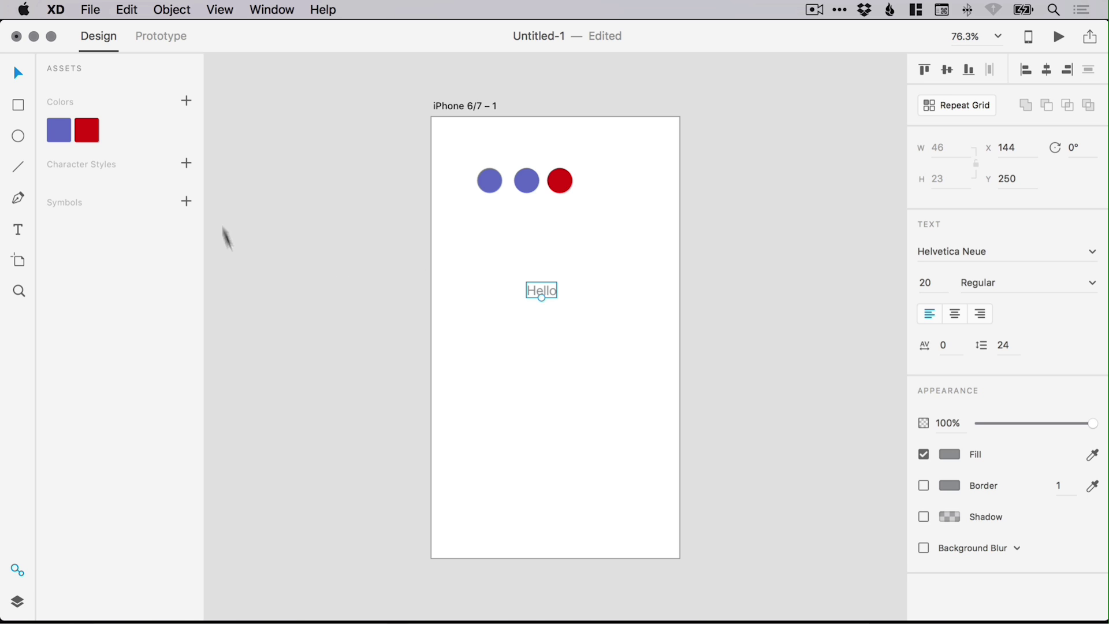
{"action": "left_click", "coordinate": [187, 164]}
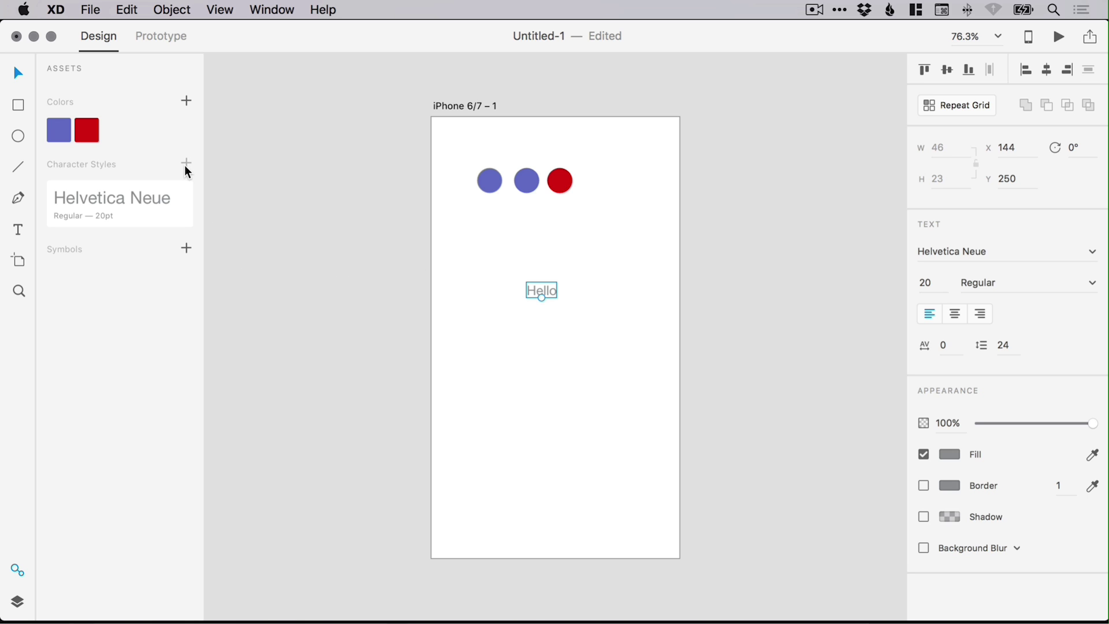
Step: Edit the Helvetica Neue character style to bright blue #21A1F7 at 40pt
{"action": "right_click", "coordinate": [109, 194]}
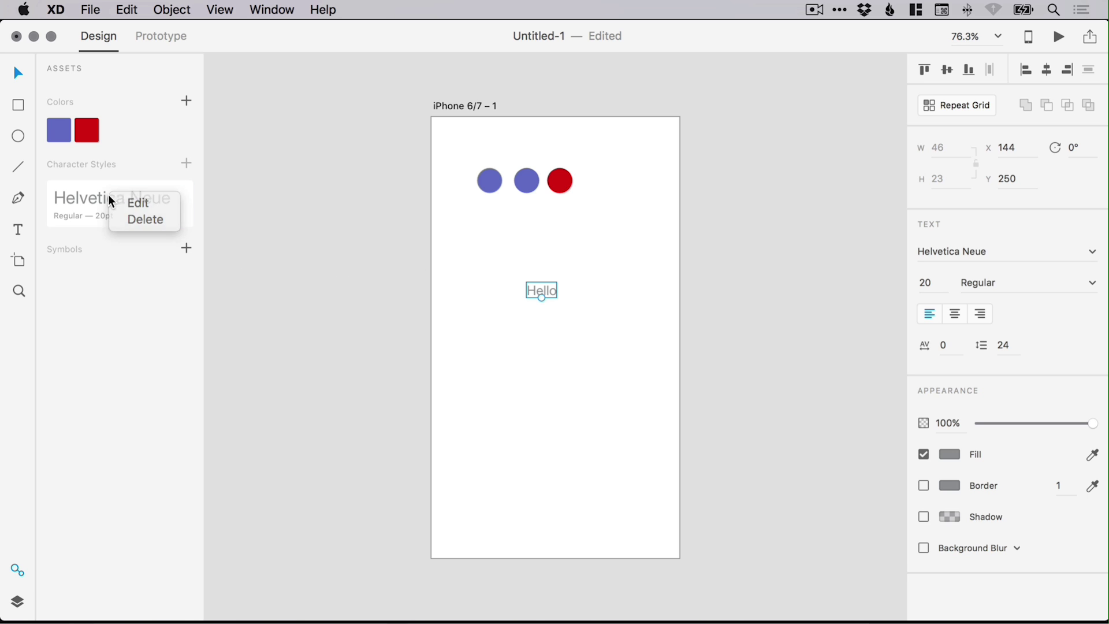
{"action": "left_click", "coordinate": [137, 205]}
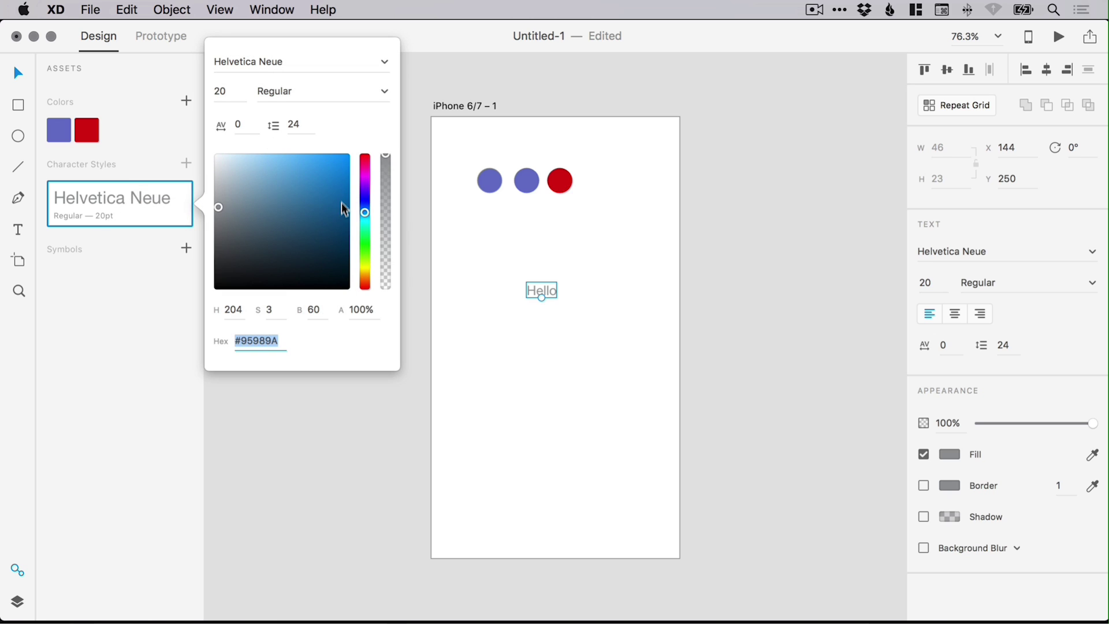
{"action": "left_click", "coordinate": [323, 175]}
{"action": "left_click_drag", "start_coordinate": [326, 177], "coordinate": [330, 159]}
{"action": "key", "text": "Tab"}
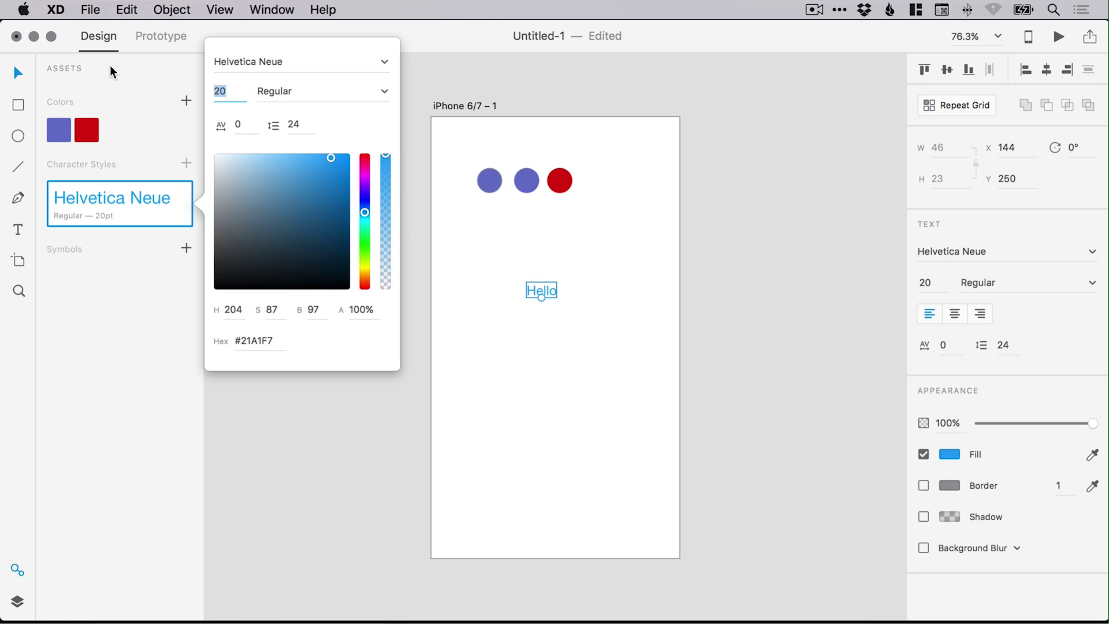
{"action": "type", "text": "40"}
{"action": "key", "text": "Return"}
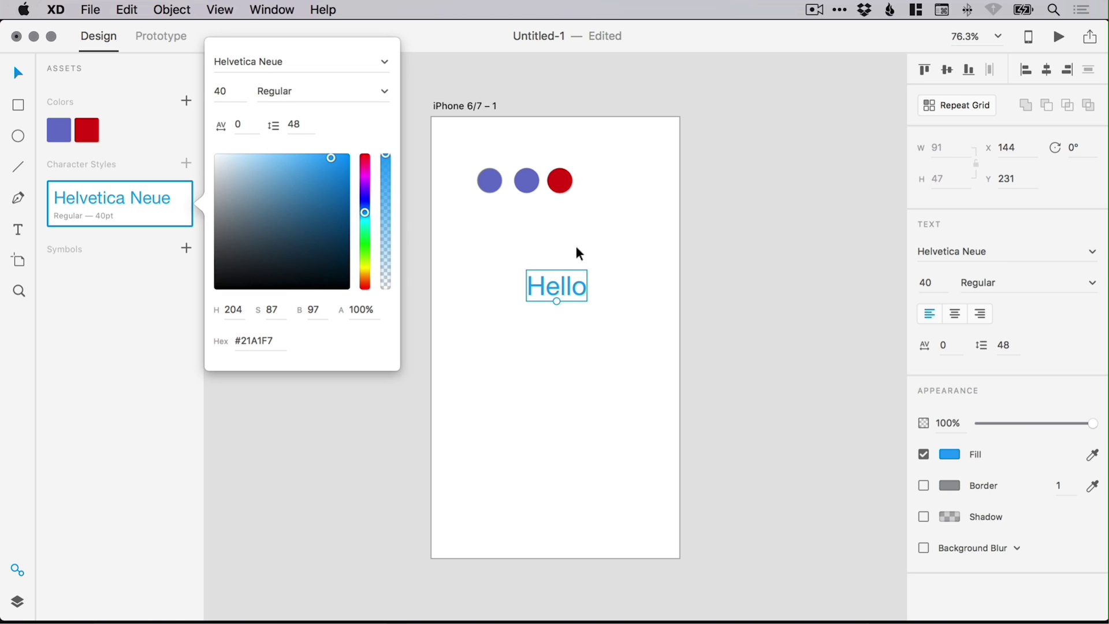
{"action": "left_click", "coordinate": [291, 124]}
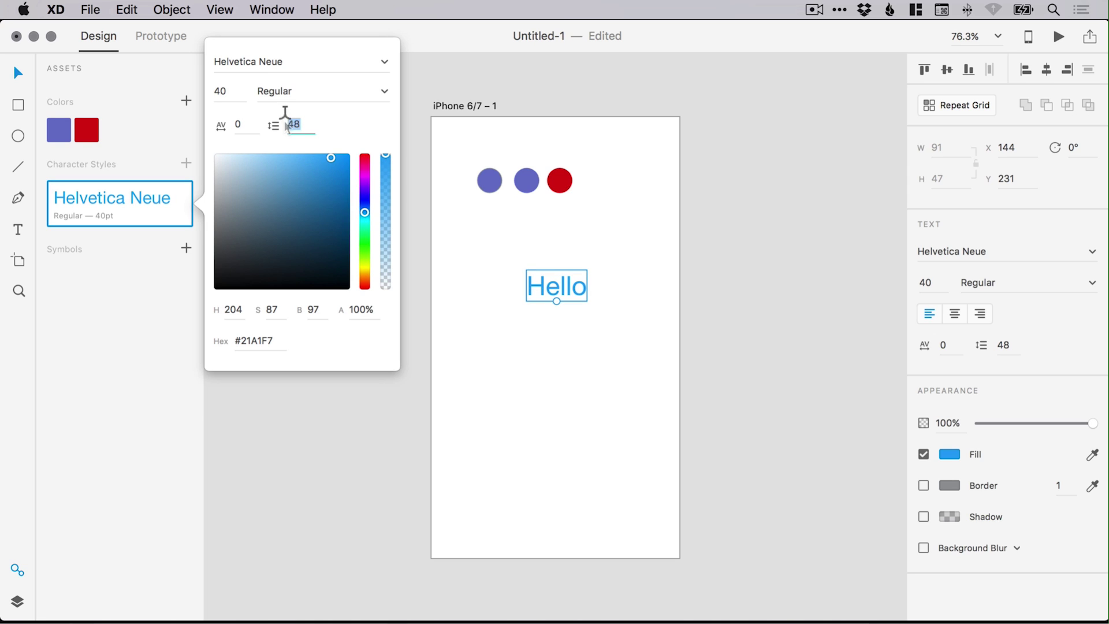